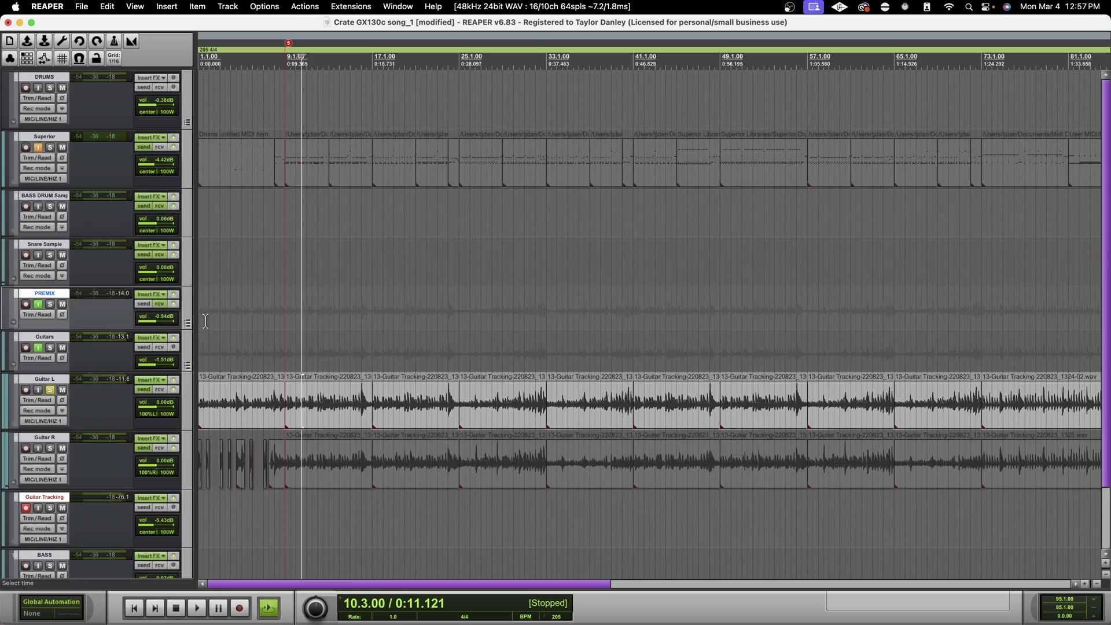
- Play back the song and check the track levels in the mixer and the track list
key(space)
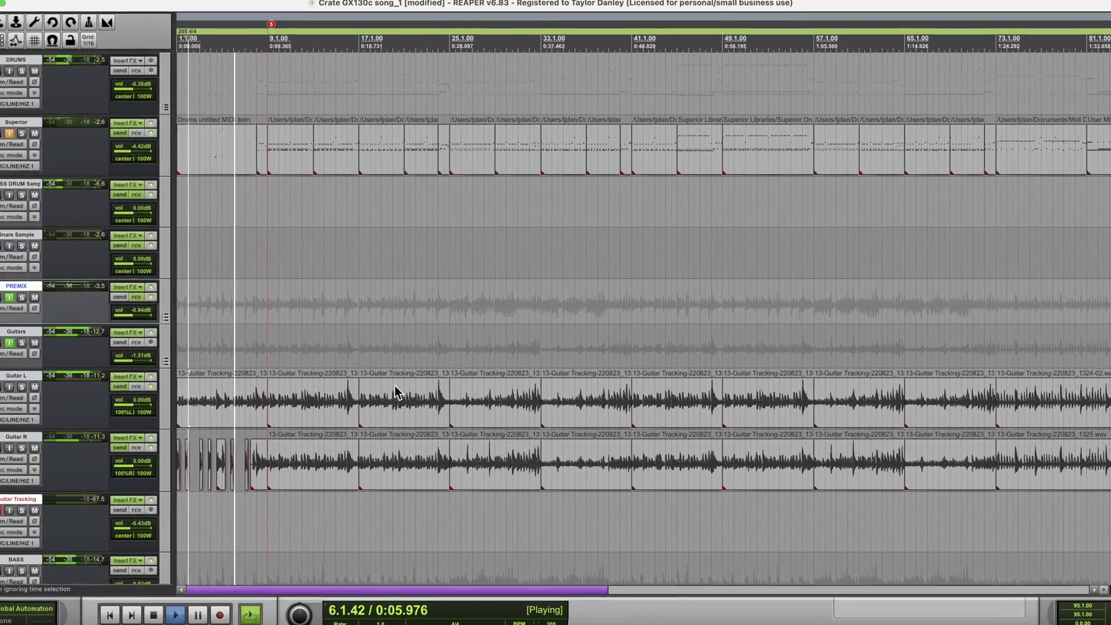
key(space)
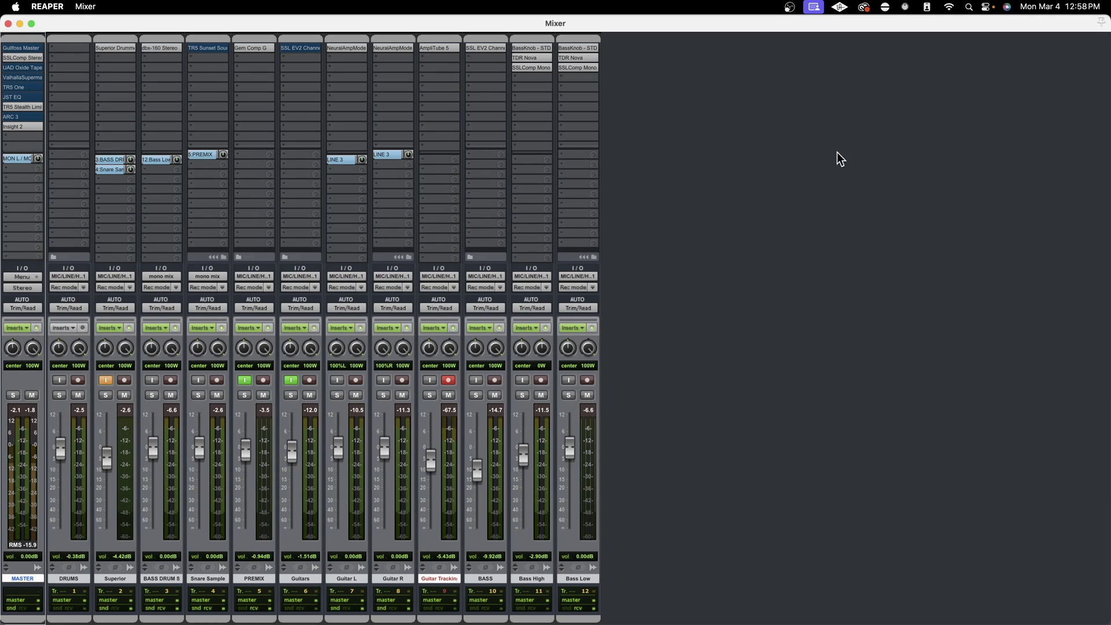
click(41, 59)
drag(620, 624, 622, 237)
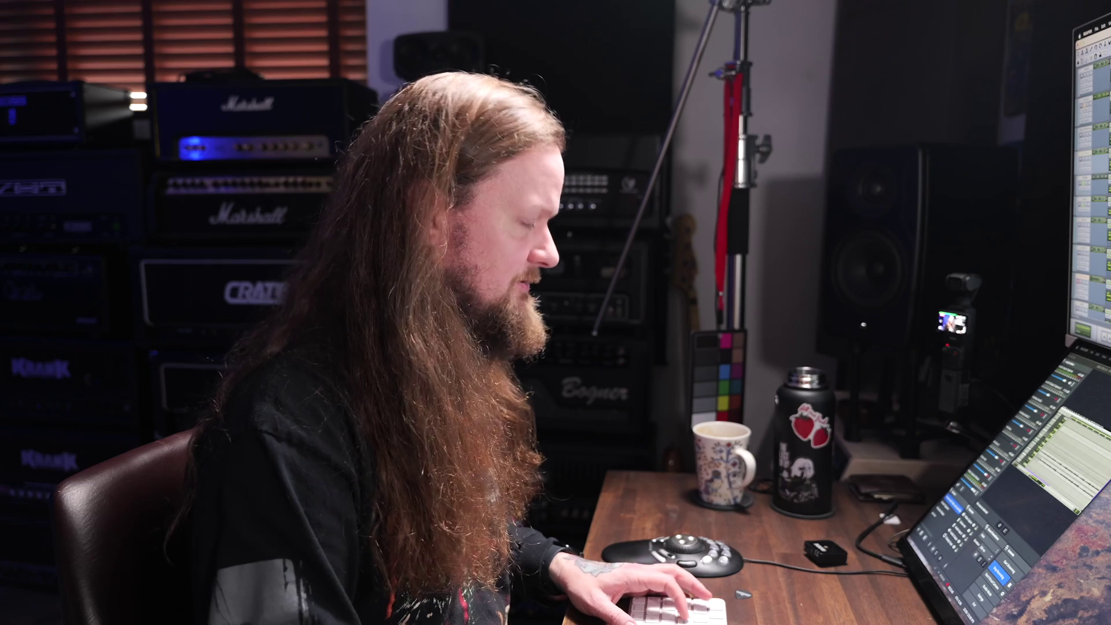
key(space)
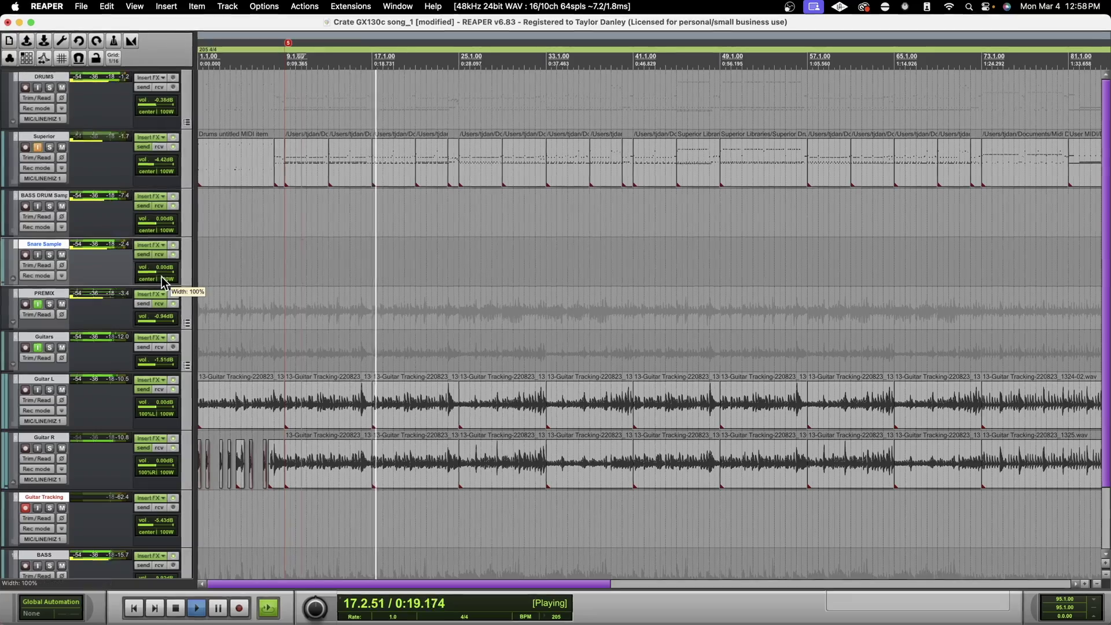
scroll(158, 269, down, 3)
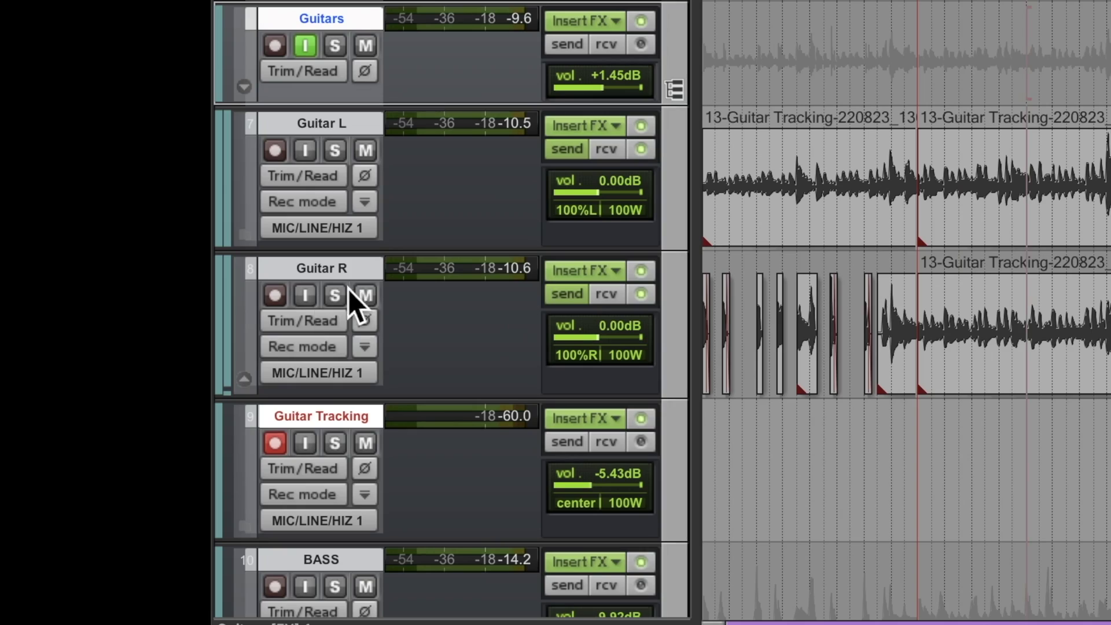
- Mute Guitar R and try the Tangerine D112 and Tangerine Chandler cabinet impulse responses in Guitar L's Neural Amp Modeler
click(365, 295)
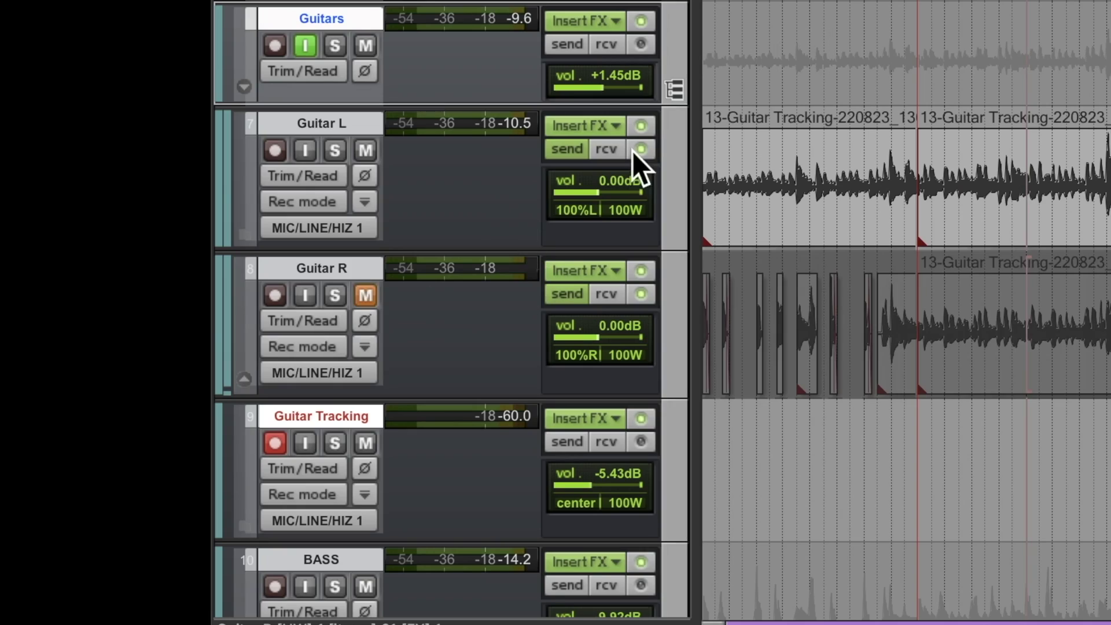
click(595, 127)
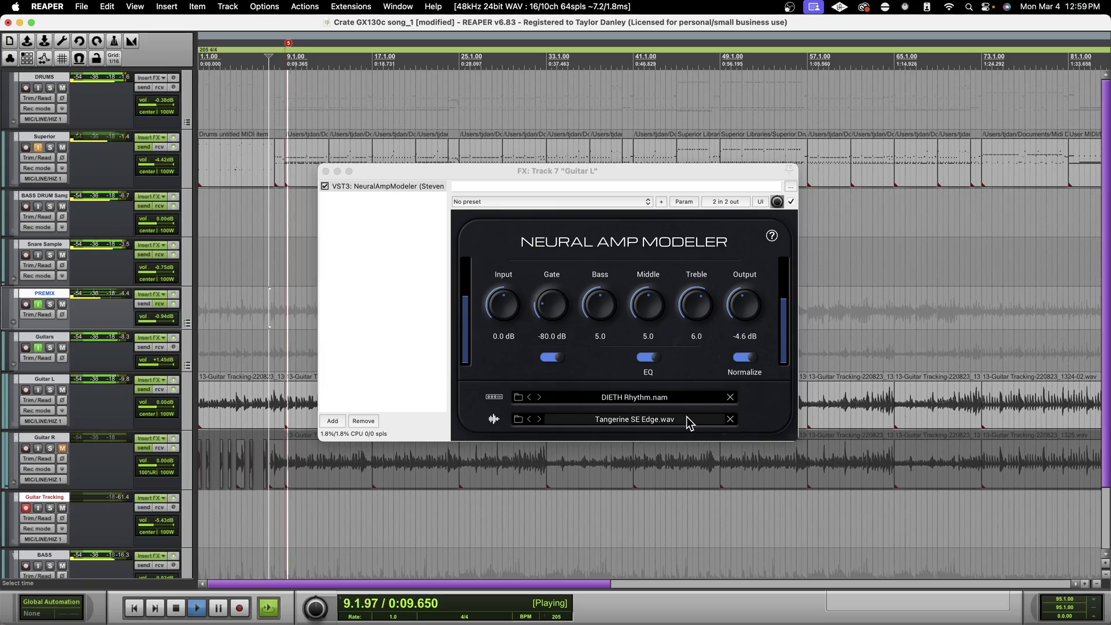
click(686, 418)
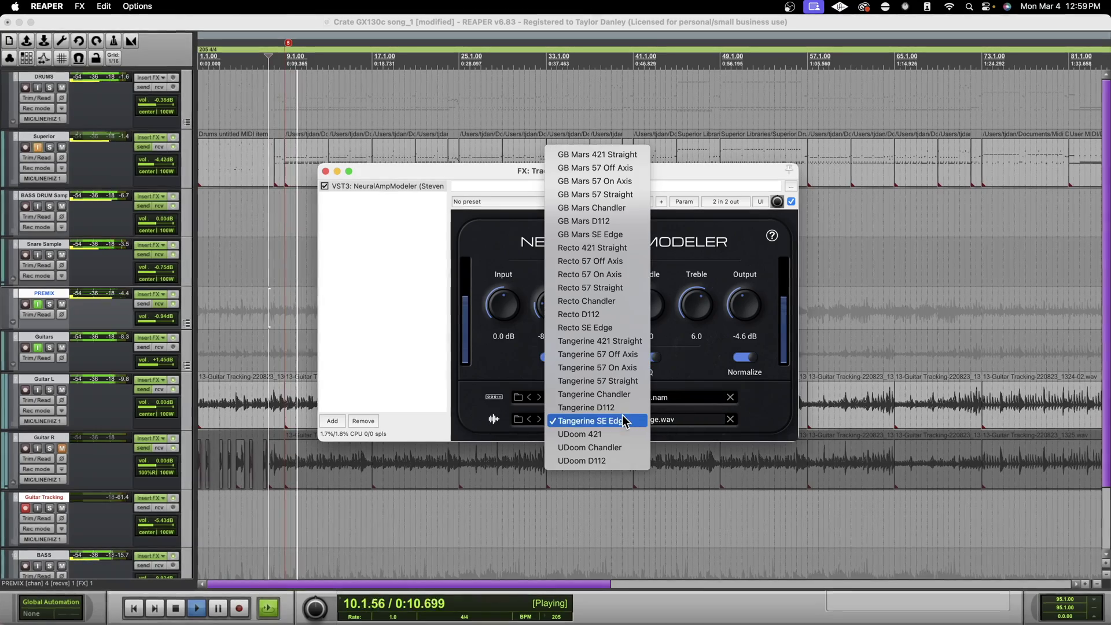
click(621, 409)
click(692, 419)
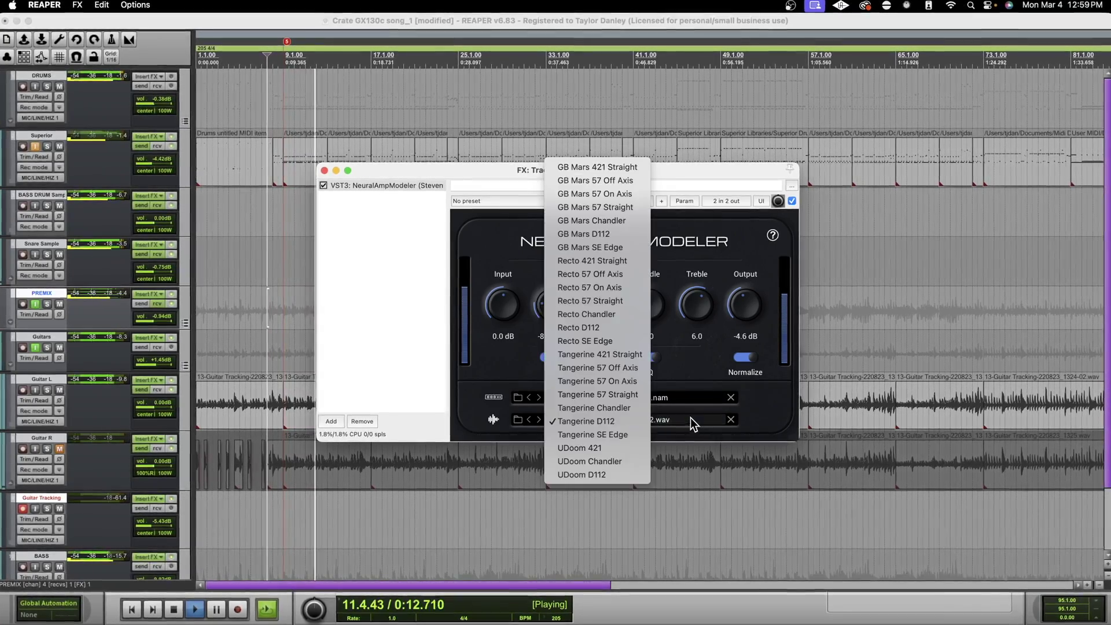
click(626, 409)
- Audition the following cabinet impulse responses on Guitar L during playback, through UDoom and GB Mars, and settle on Recto D112.wav
click(539, 420)
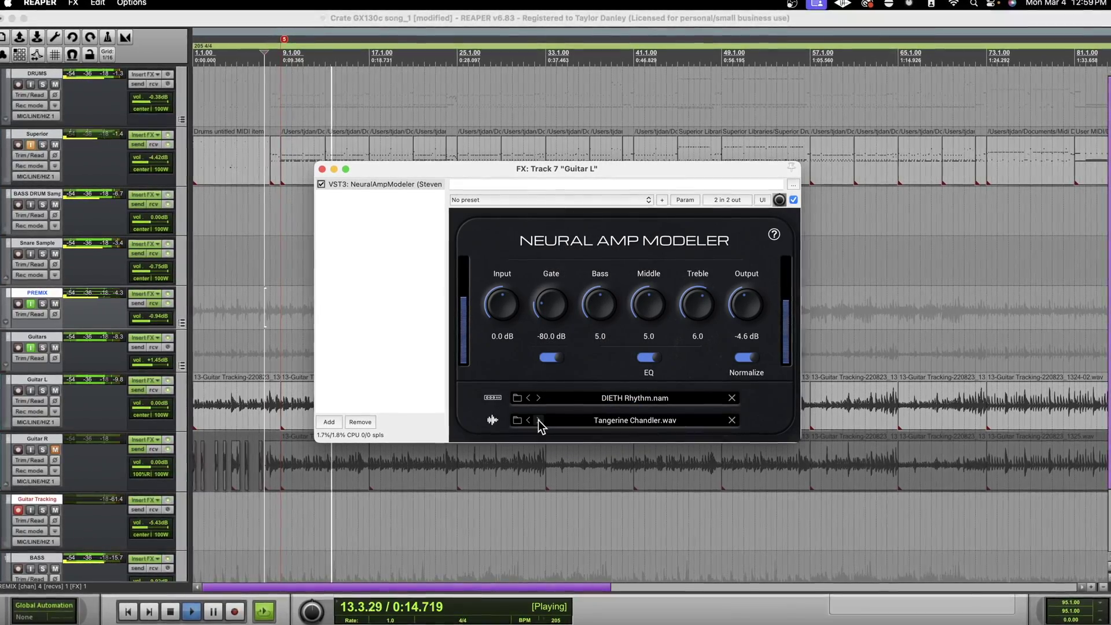
click(539, 421)
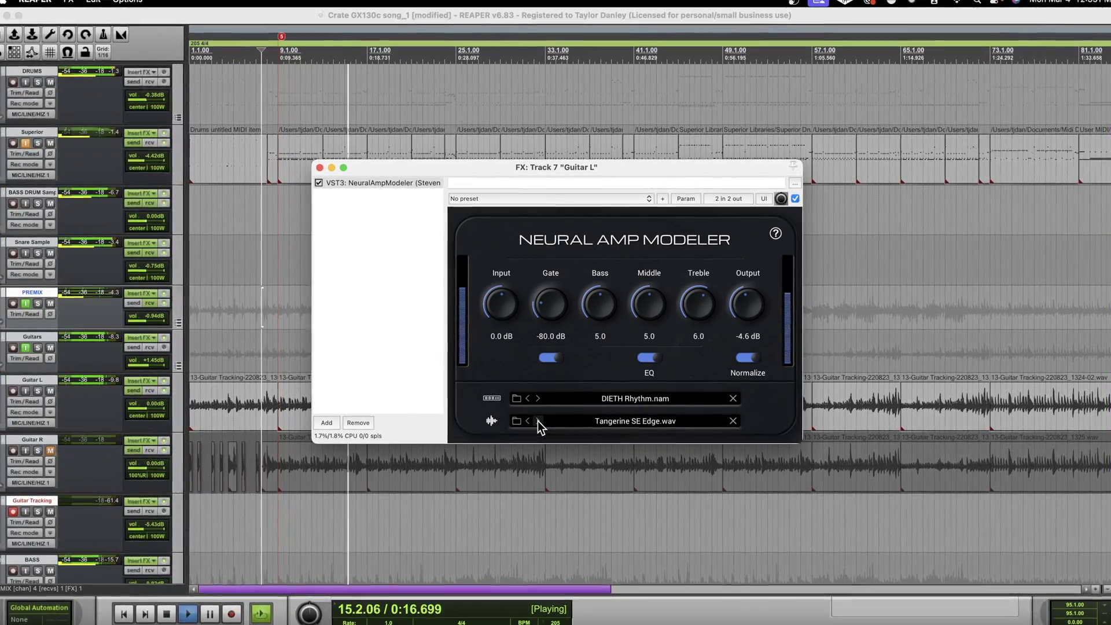
click(539, 421)
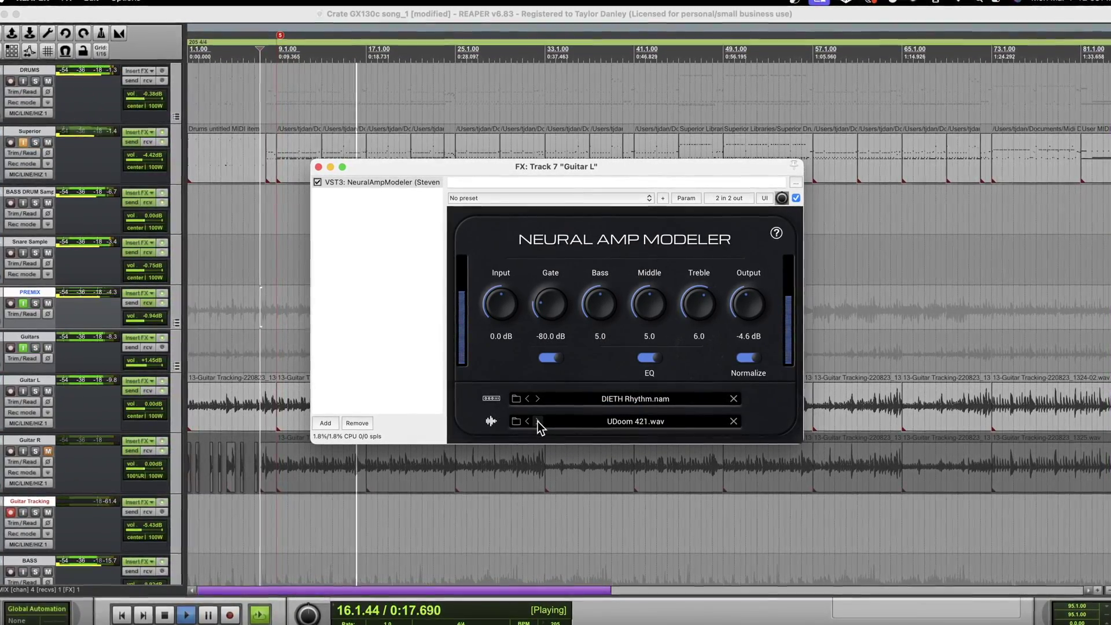
click(538, 422)
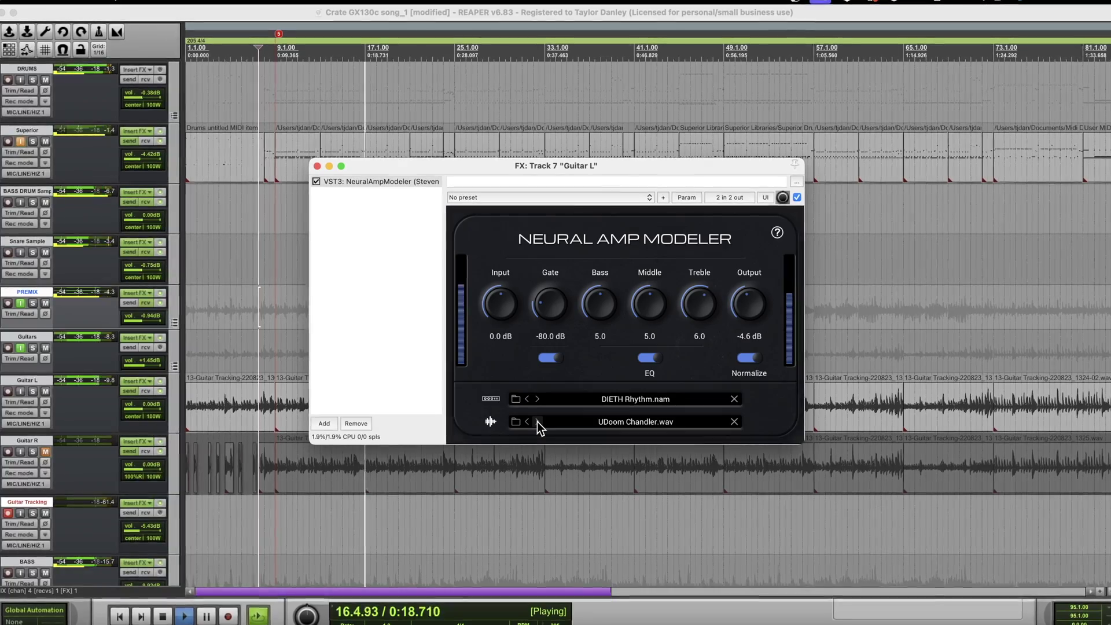
click(538, 422)
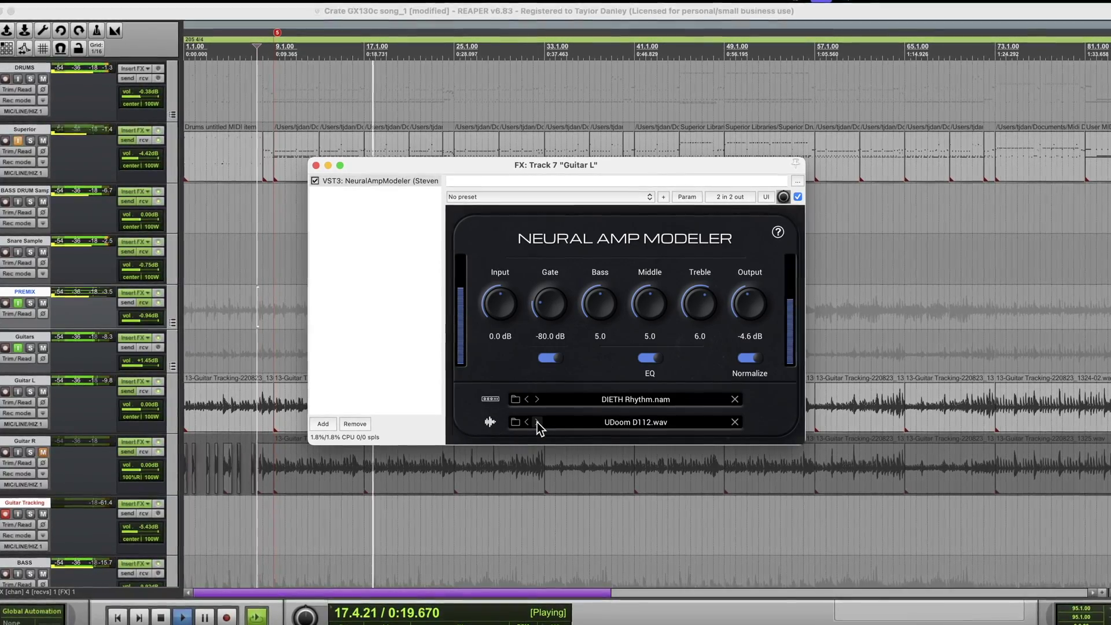
click(538, 422)
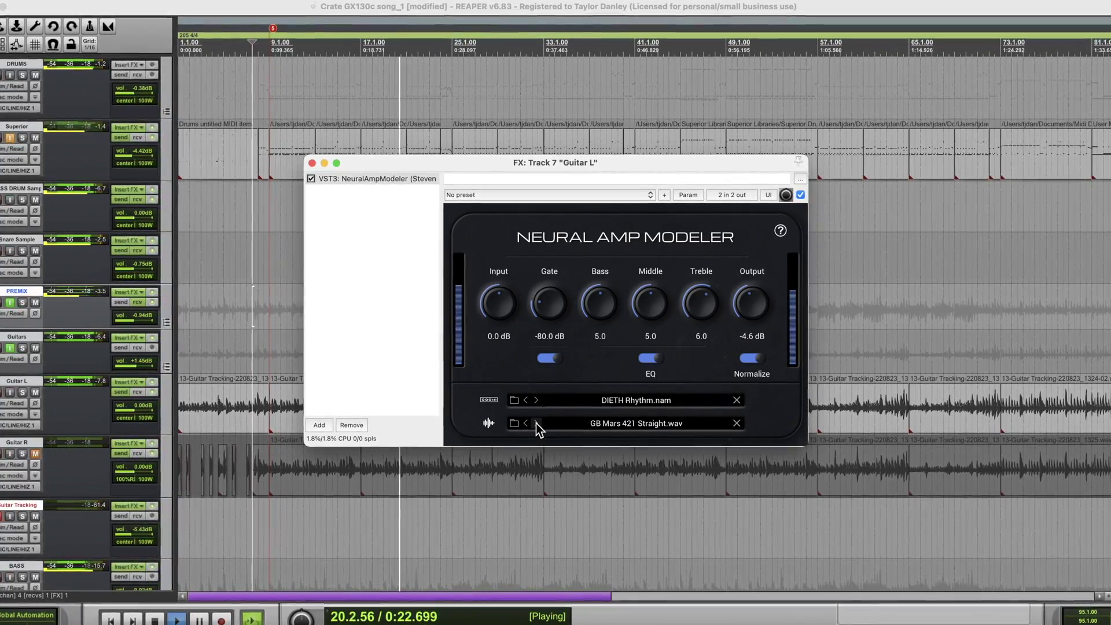
click(537, 424)
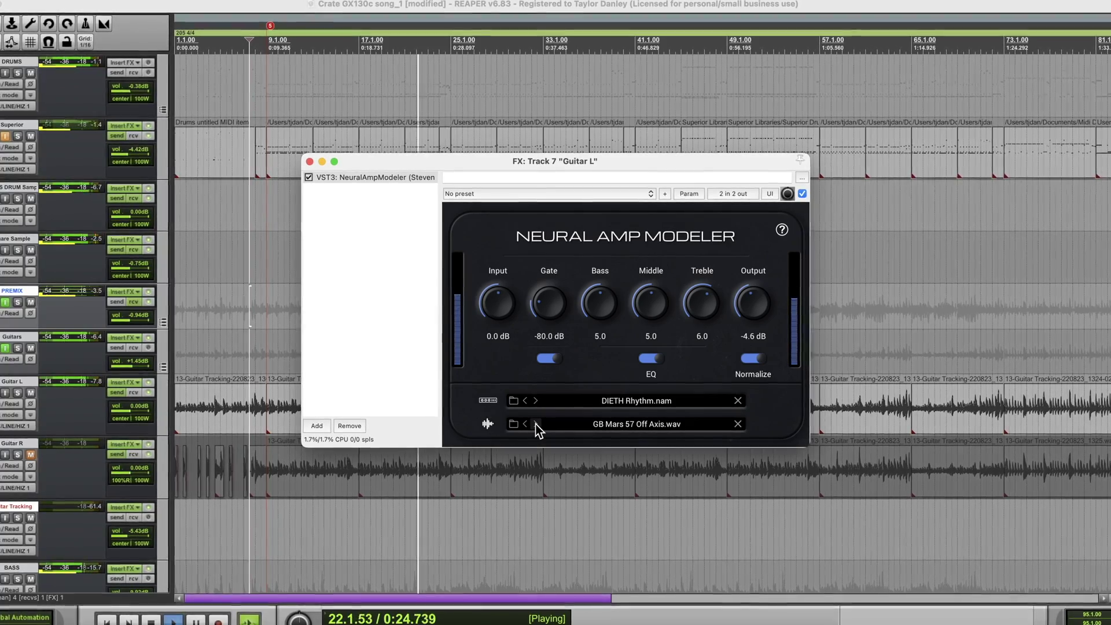
click(537, 423)
click(536, 424)
click(536, 424)
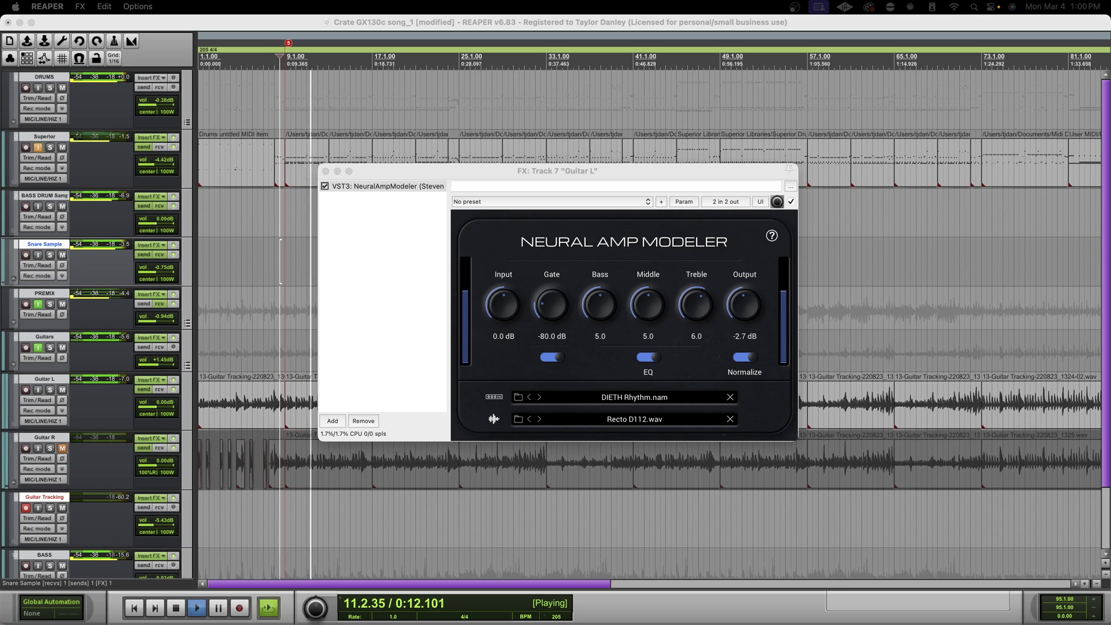
- Pan Guitar L back to hard left and unmute Guitar R
click(210, 537)
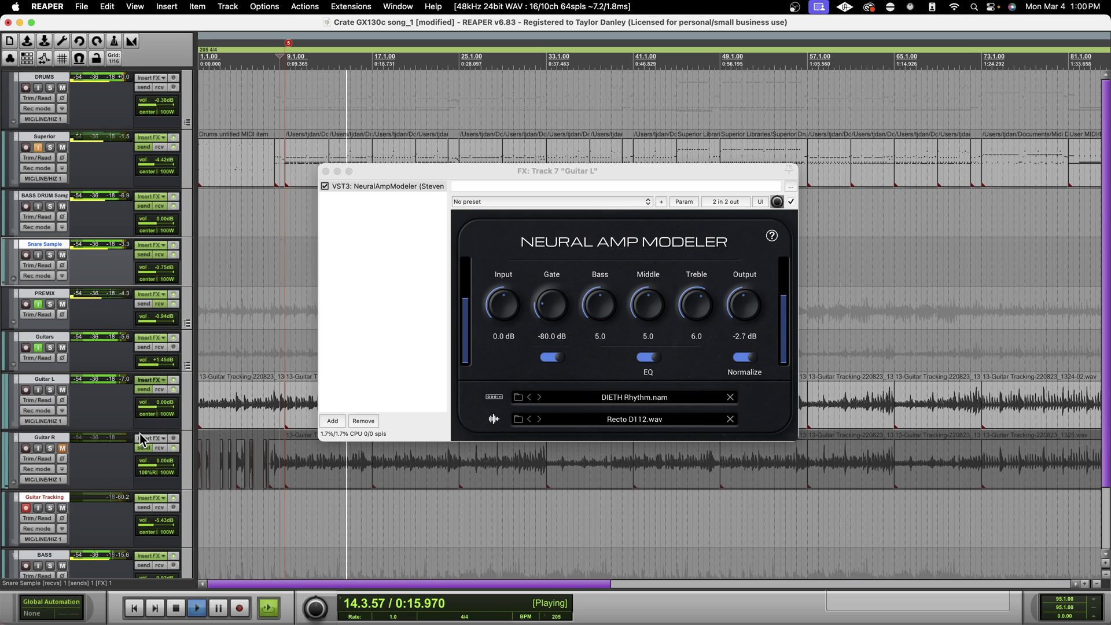
drag(148, 413, 135, 414)
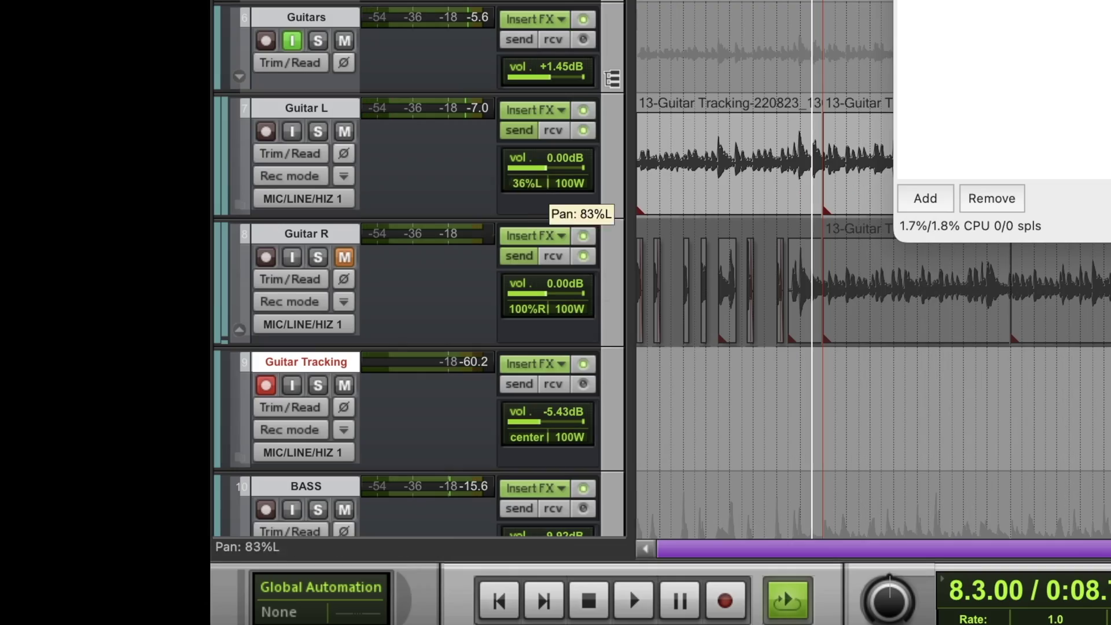
click(343, 258)
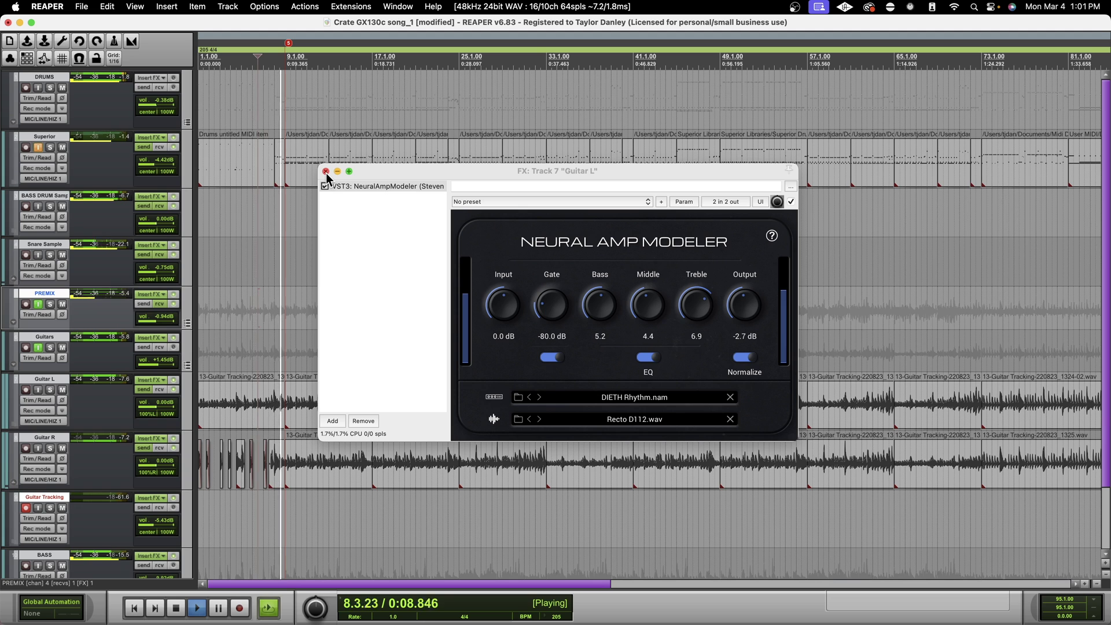
- Audition other amp captures in Guitar L's Neural Amp Modeler, including DIETH Rhythm 3.nam and Hanneken.nam, keeping the Recto D112 cabinet
drag(383, 172, 411, 161)
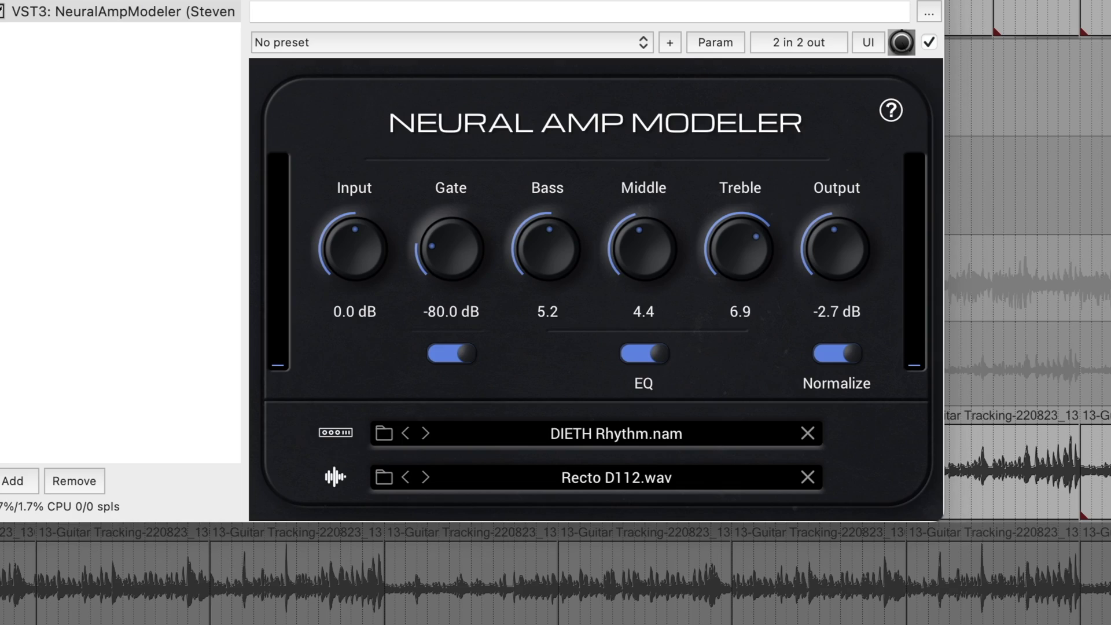
click(405, 434)
click(427, 434)
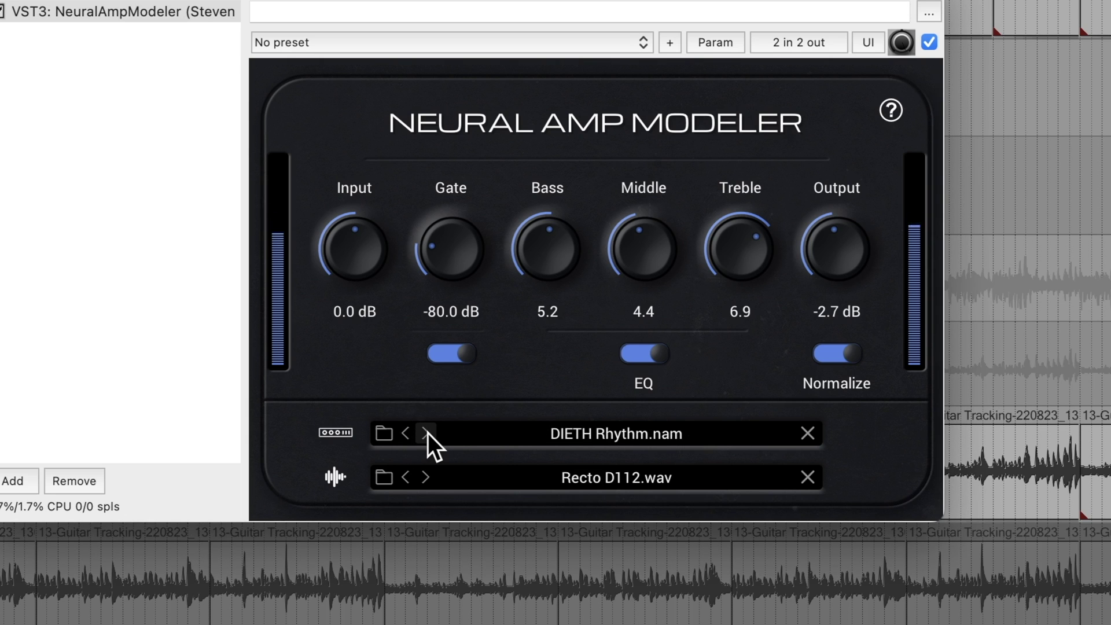
click(427, 433)
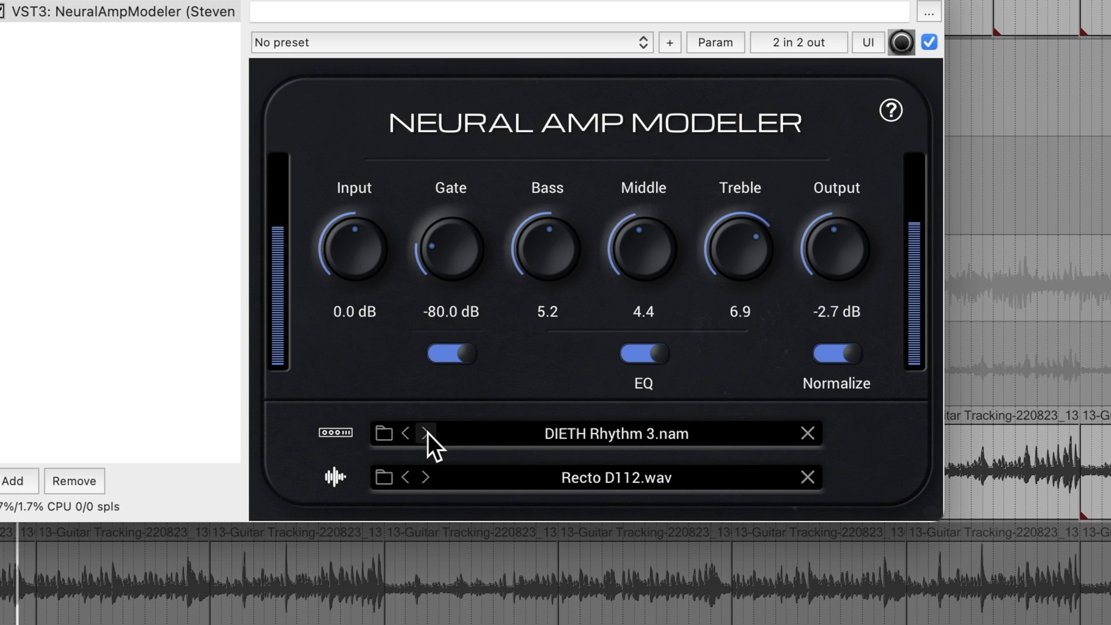
click(427, 434)
click(428, 434)
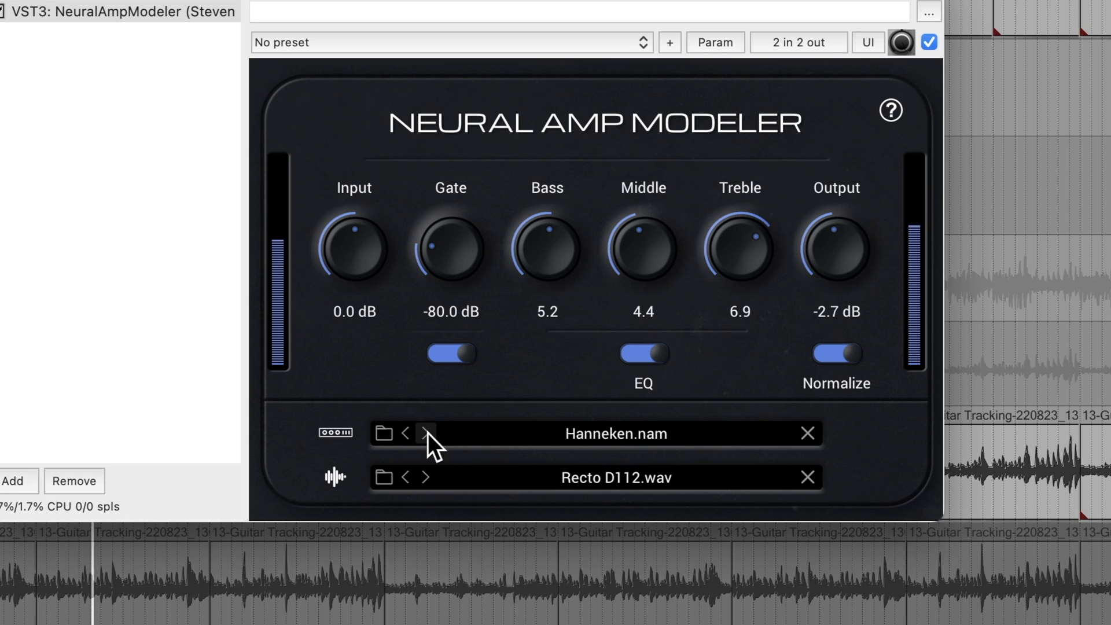
click(427, 434)
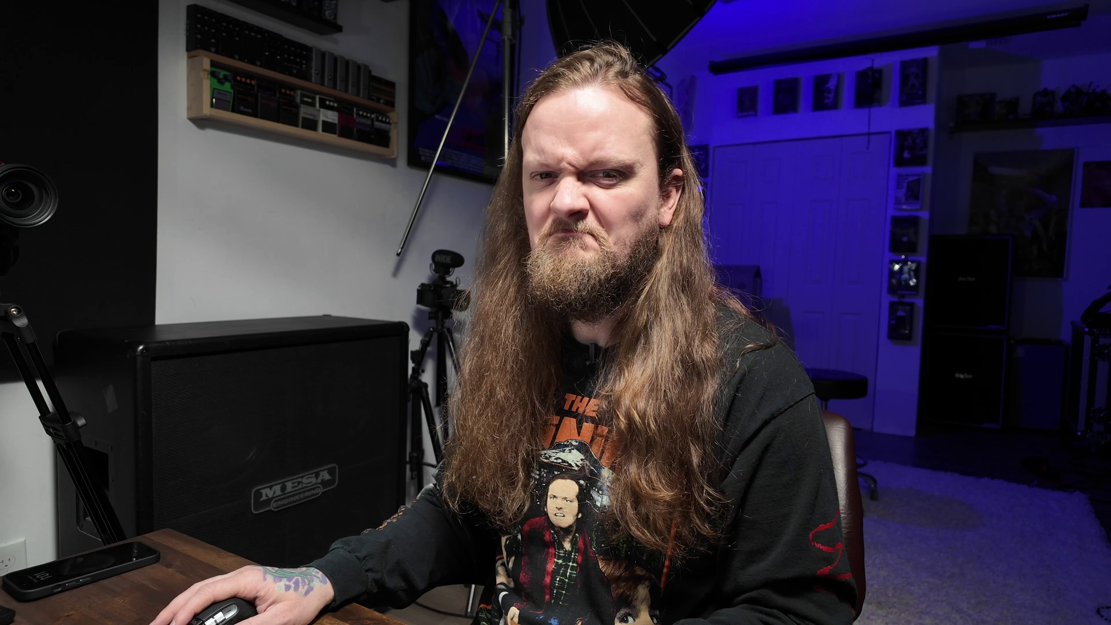
click(427, 433)
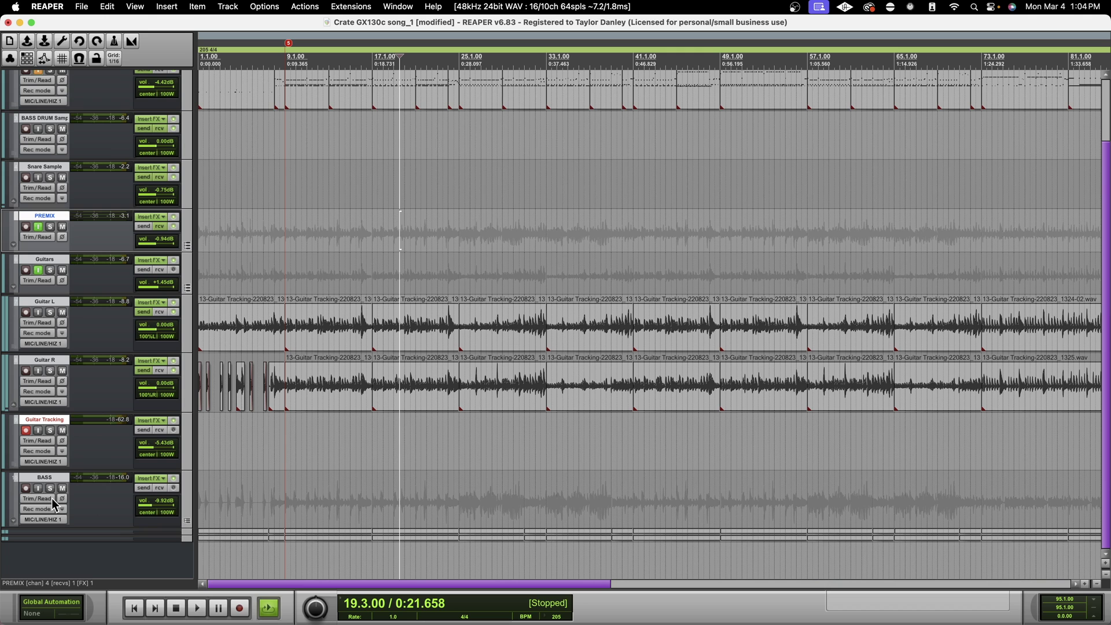
- Play the song from 13.3.00 and lower the BASS folder track's volume to about -5.6 dB
key(space)
scroll(162, 428, down, 3)
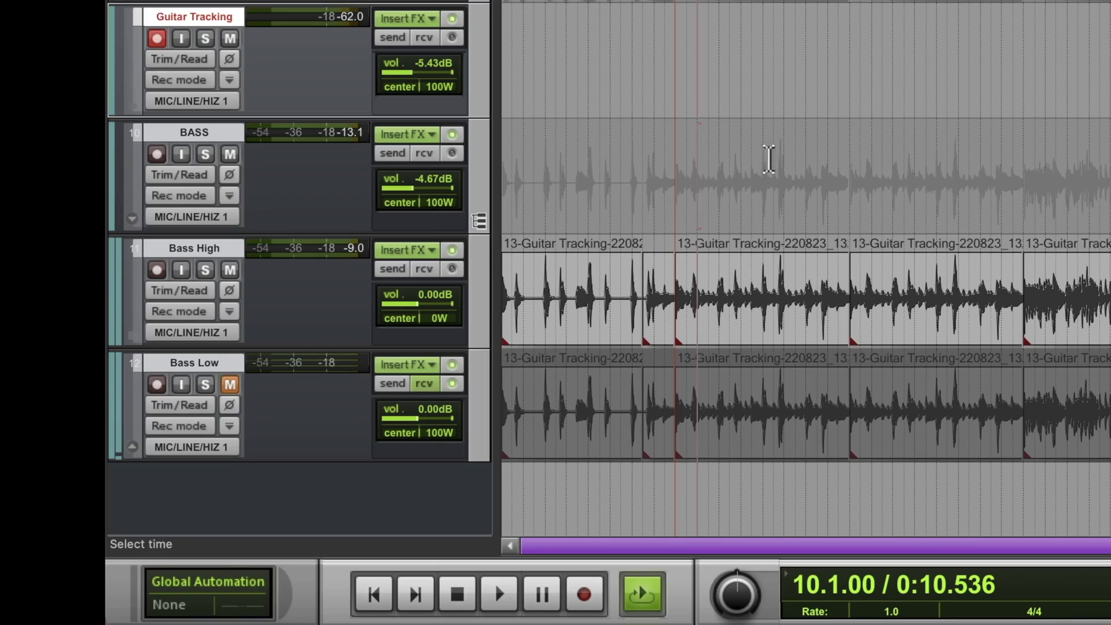
click(774, 183)
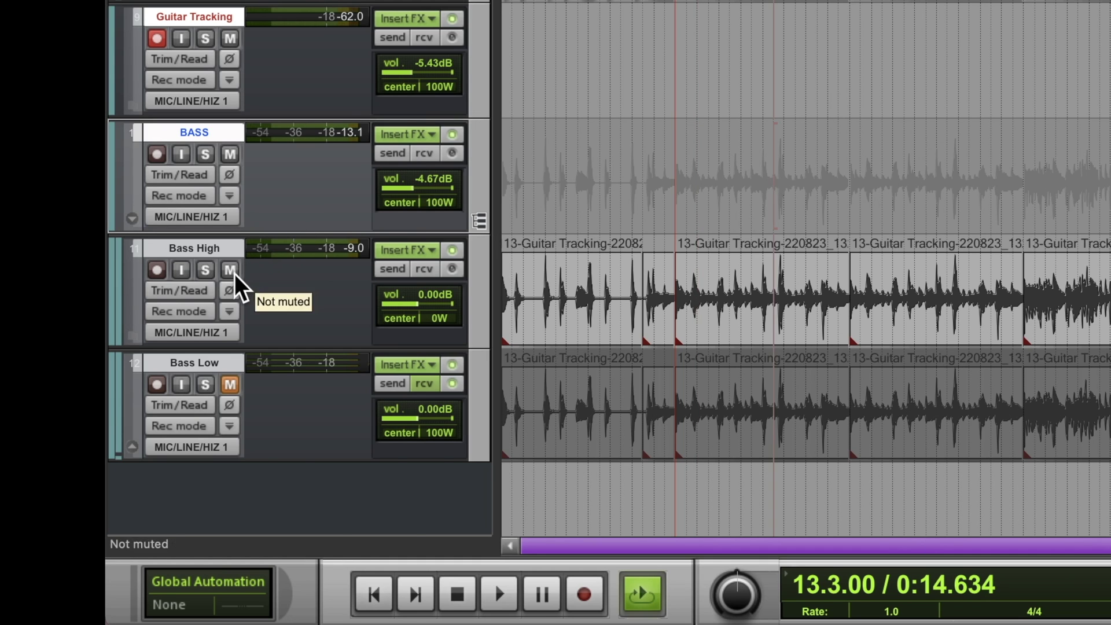
key(space)
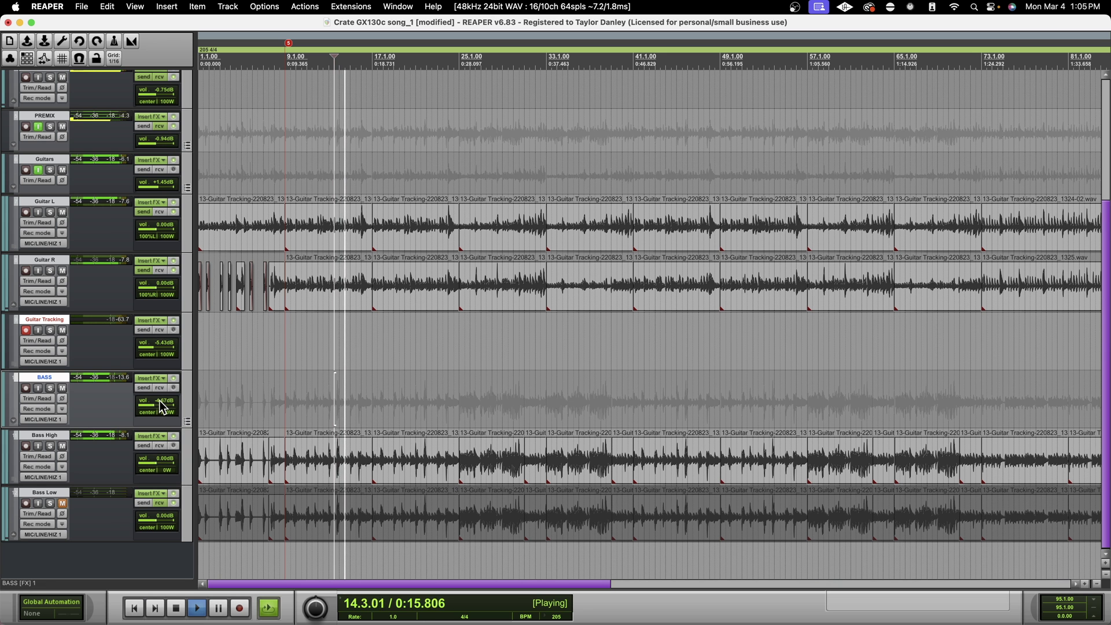
drag(163, 407, 161, 407)
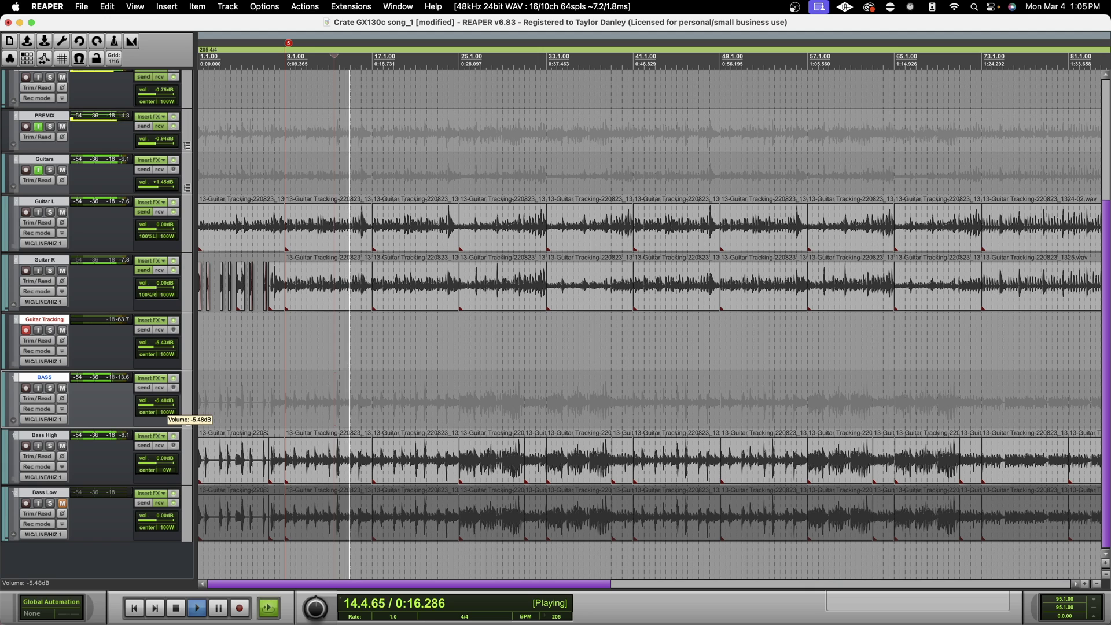
drag(156, 405, 155, 405)
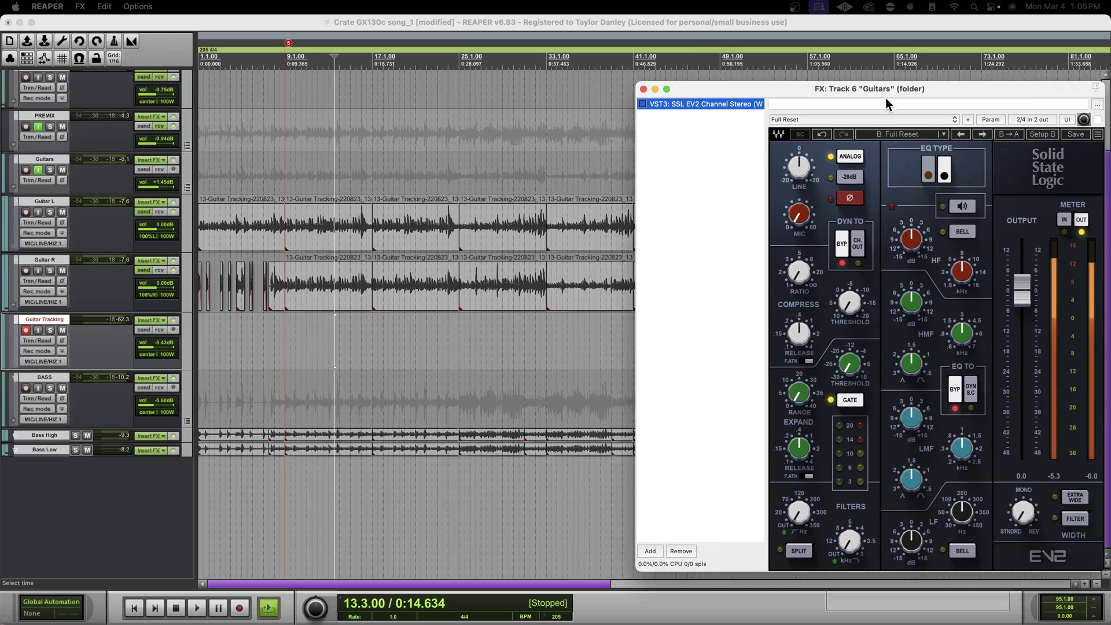
- Adjust the HF gain in the Guitars folder's SSL EV2 Channel and bypass the plugin to compare the sound
drag(886, 98, 842, 102)
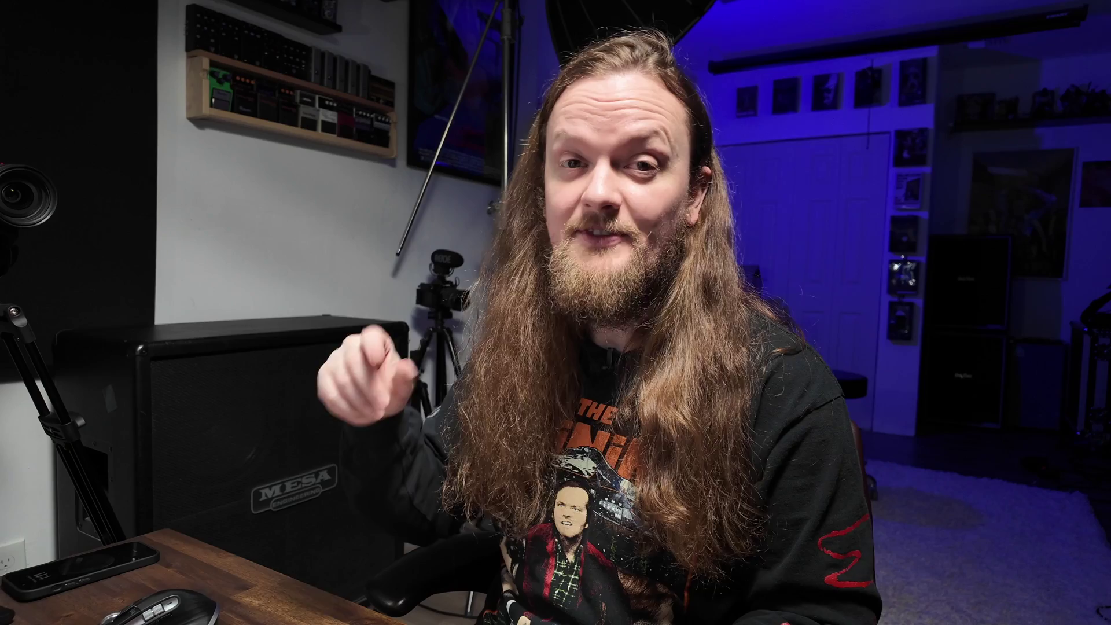
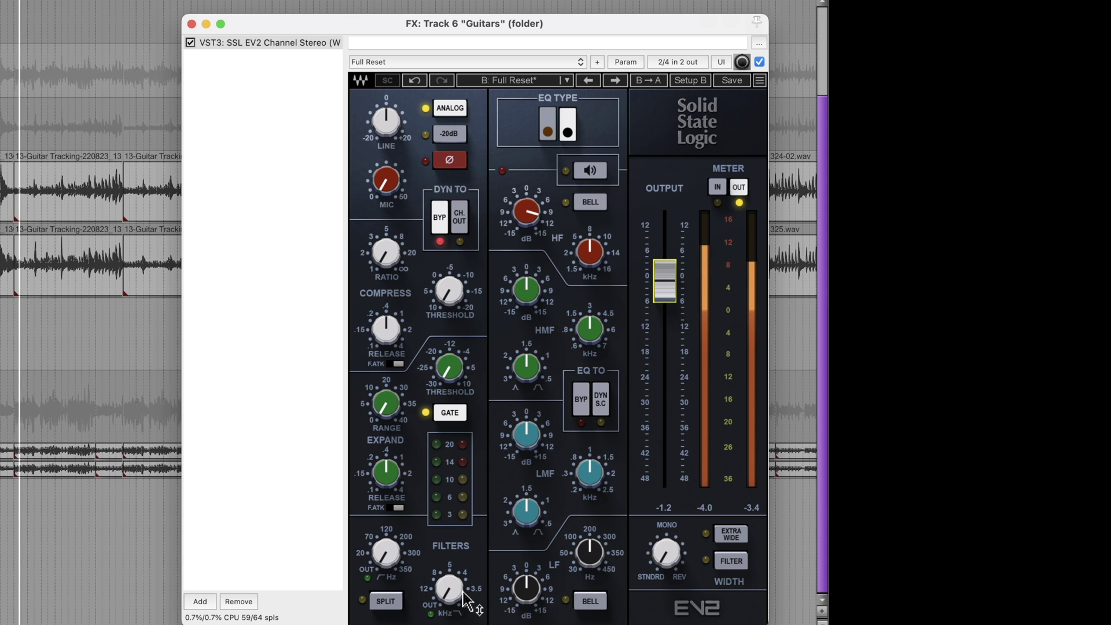
drag(527, 212, 527, 197)
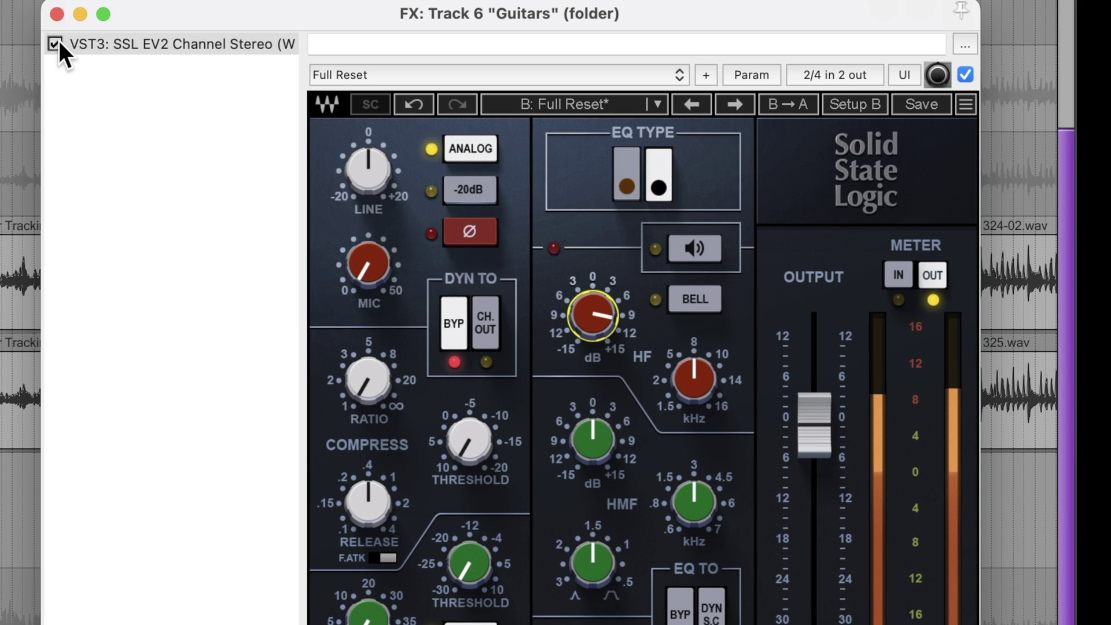
click(57, 41)
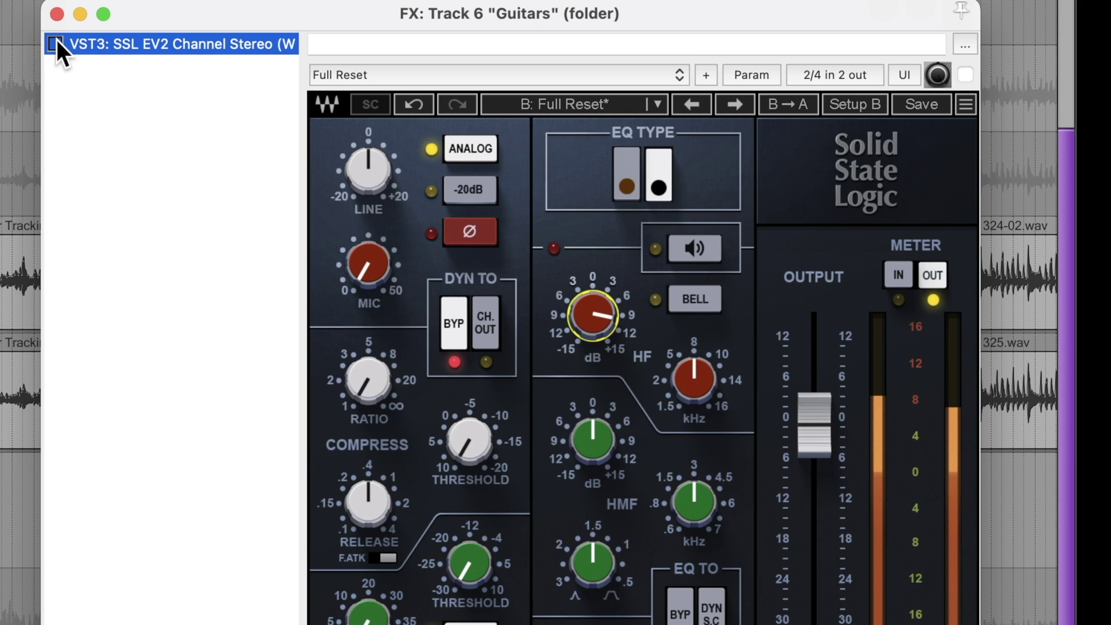
- Engage the low-pass filter in the Guitars folder's re-enabled SSL EV2 Channel, setting it between 8 and 5 kHz, and compare against bypass
click(55, 42)
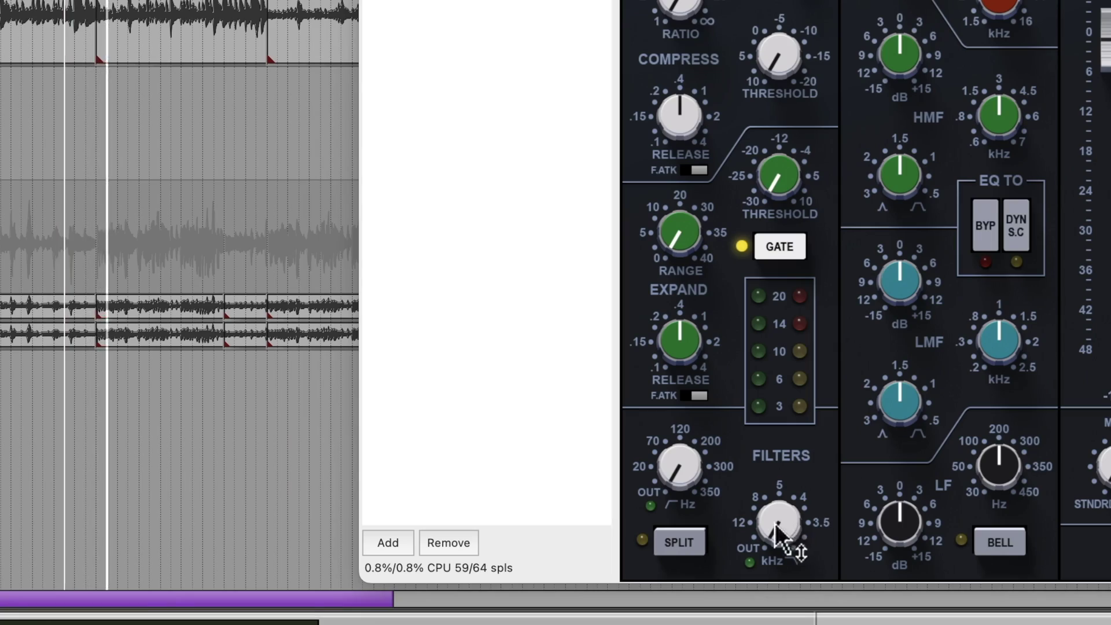
drag(806, 546, 777, 525)
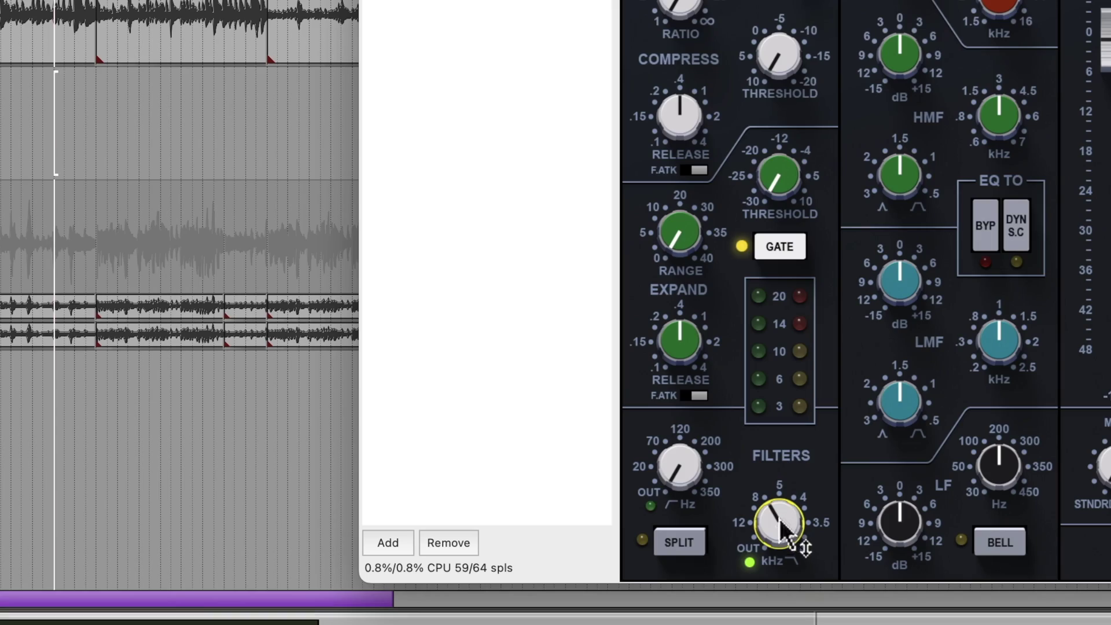
drag(780, 519, 779, 514)
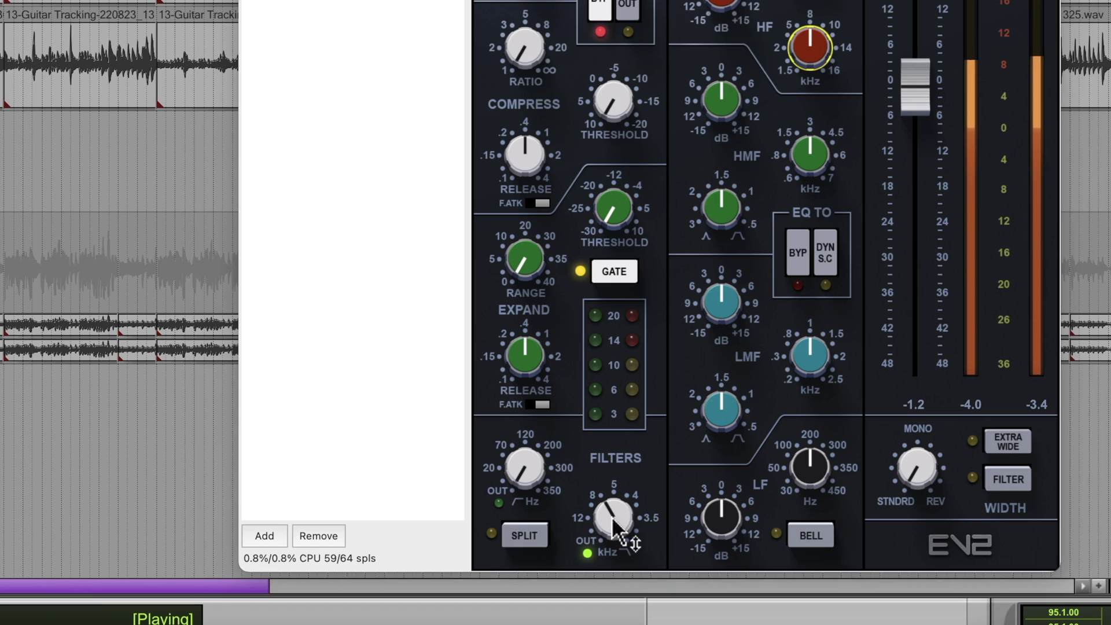
drag(565, 578, 565, 573)
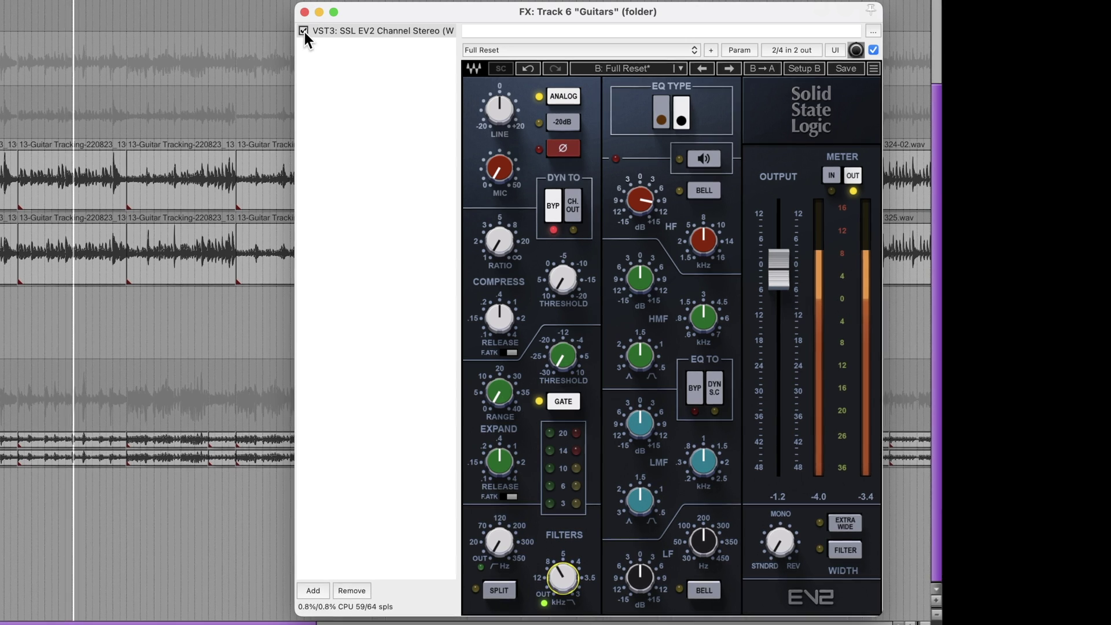
click(303, 30)
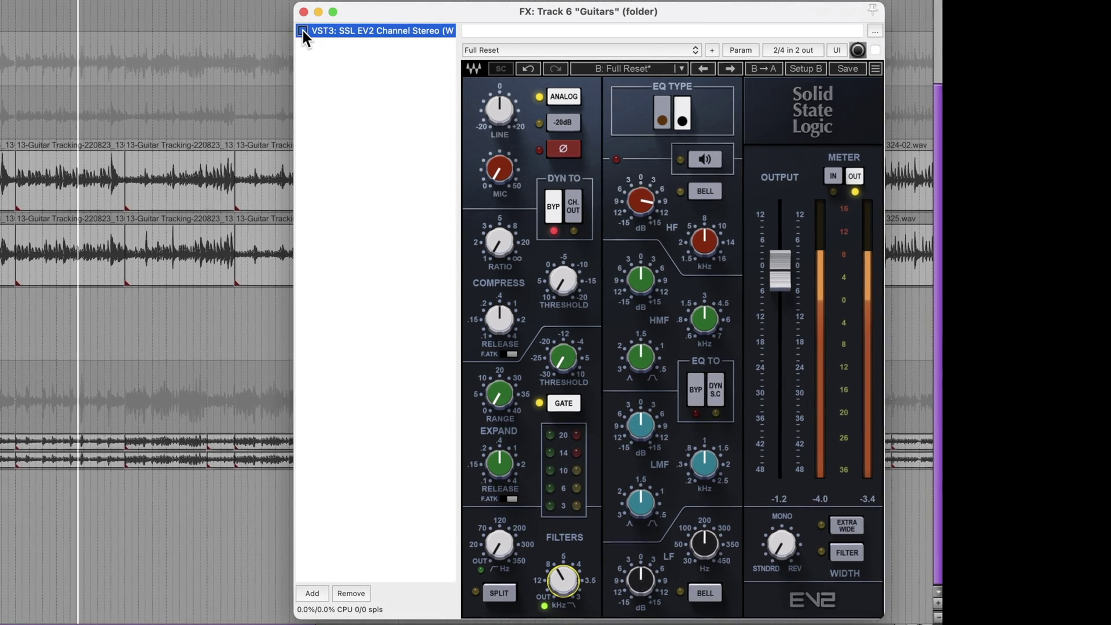
click(301, 30)
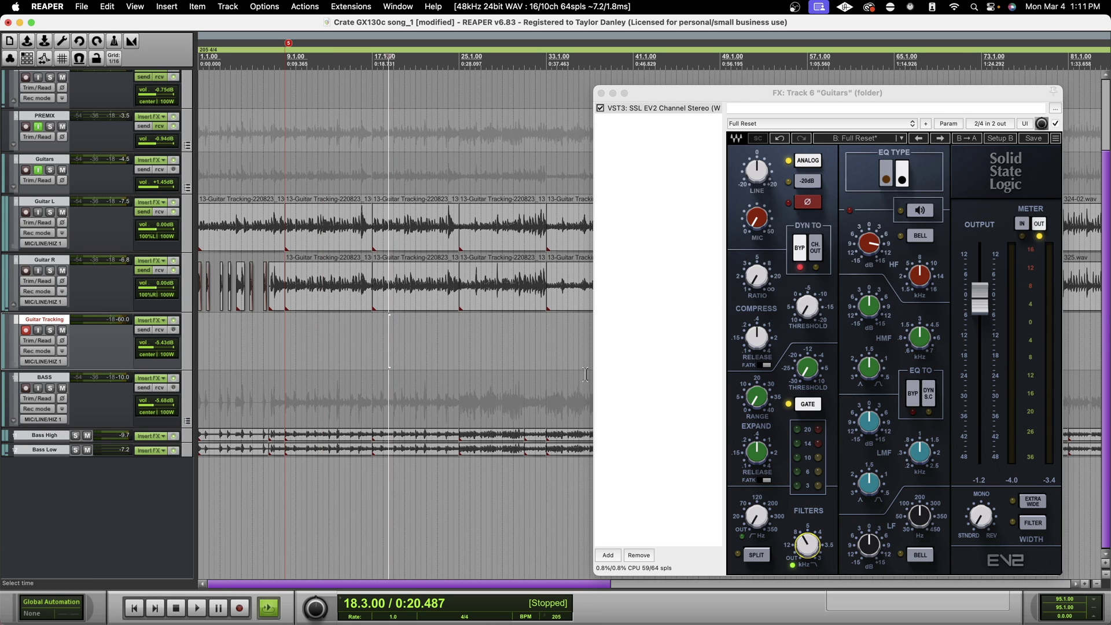
- During playback, set the SSL EV2 Channel's LMF frequency slightly below 1 kHz and its LMF gain to about 4.4 dB
key(space)
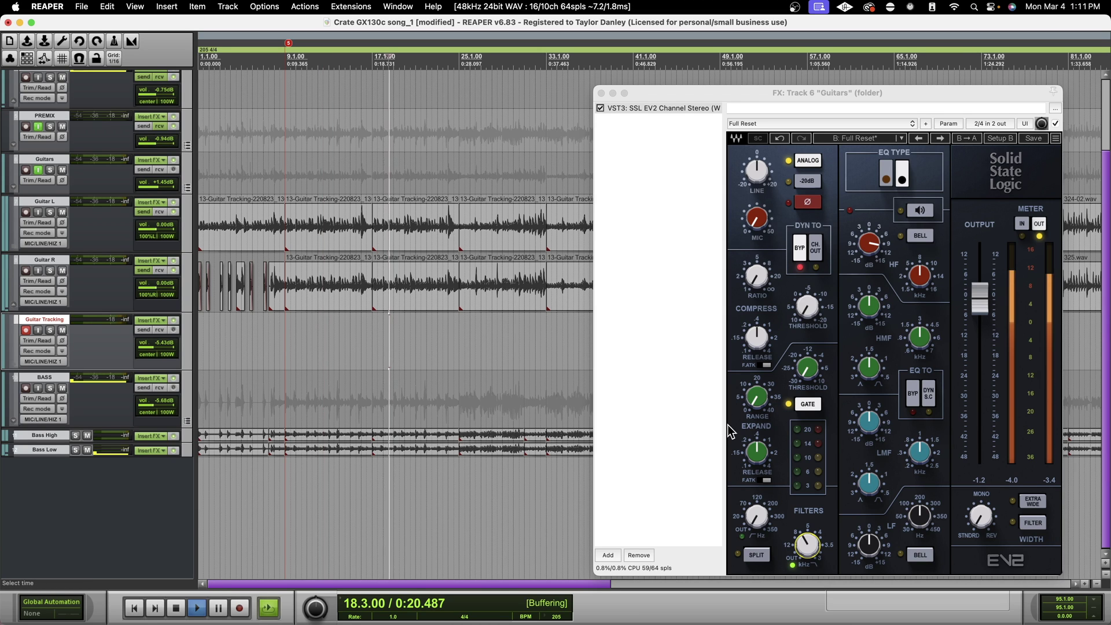
drag(861, 429, 873, 413)
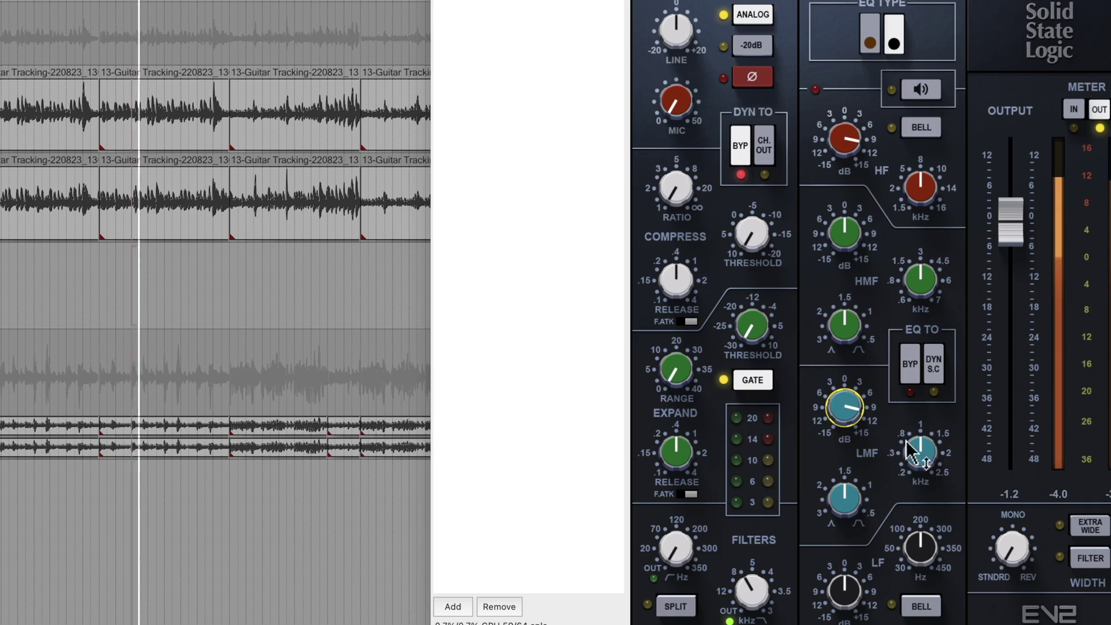
mouse_move(909, 474)
mouse_down()
mouse_move(909, 464)
mouse_move(909, 477)
mouse_up()
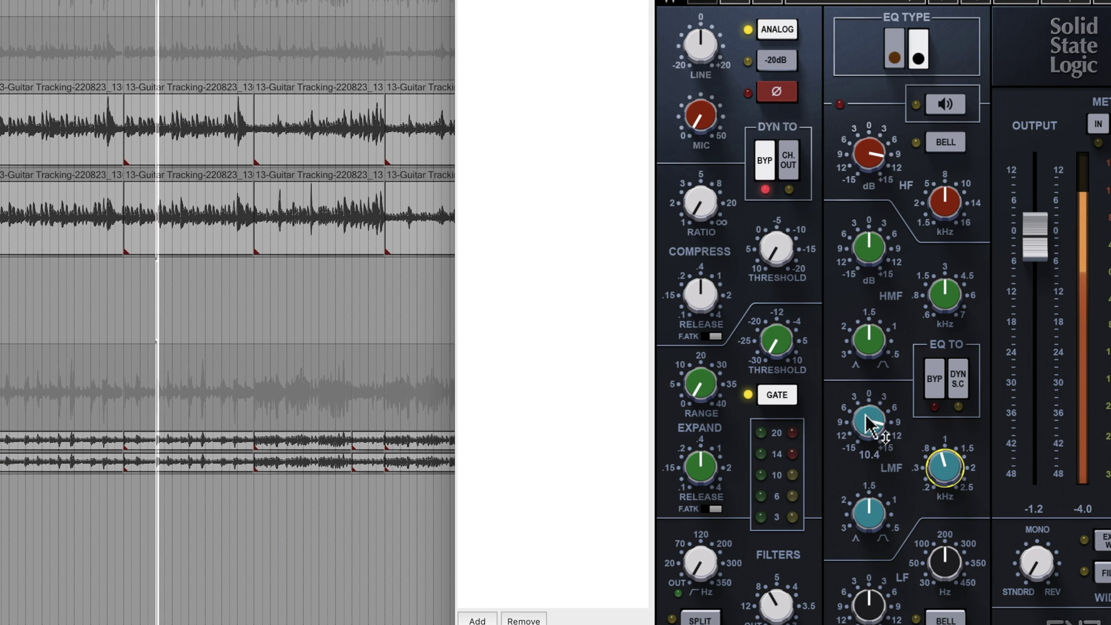
key(space)
mouse_move(868, 420)
mouse_down()
mouse_move(869, 409)
mouse_move(870, 425)
mouse_up()
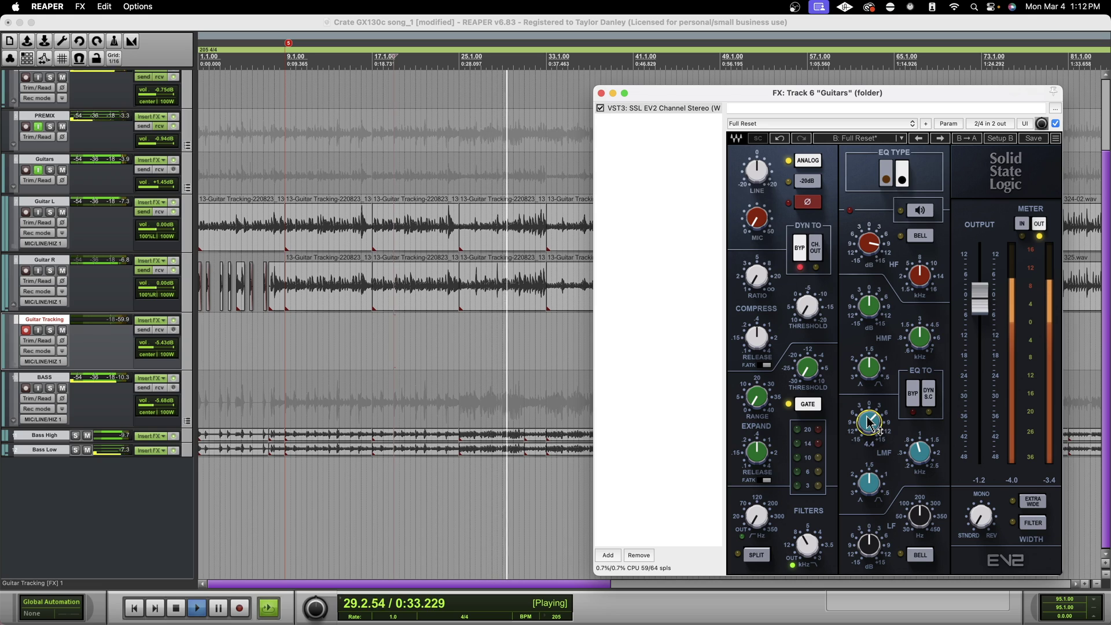
key(space)
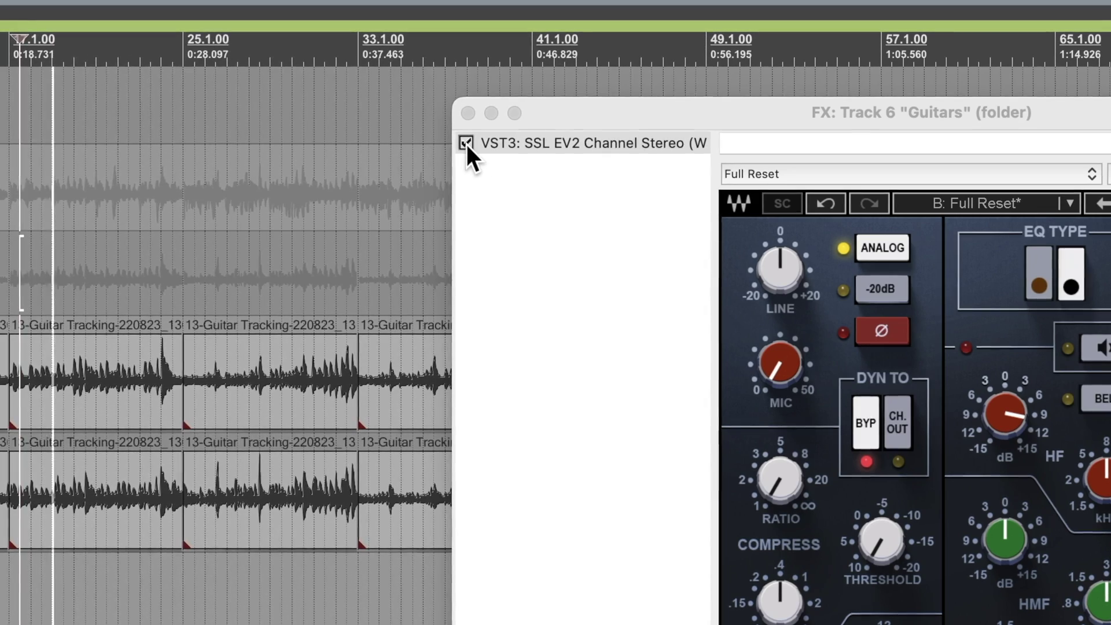
- Play the song from 17.3.00 and compare the guitars repeatedly with the SSL EV2 Channel bypassed and enabled
key(space)
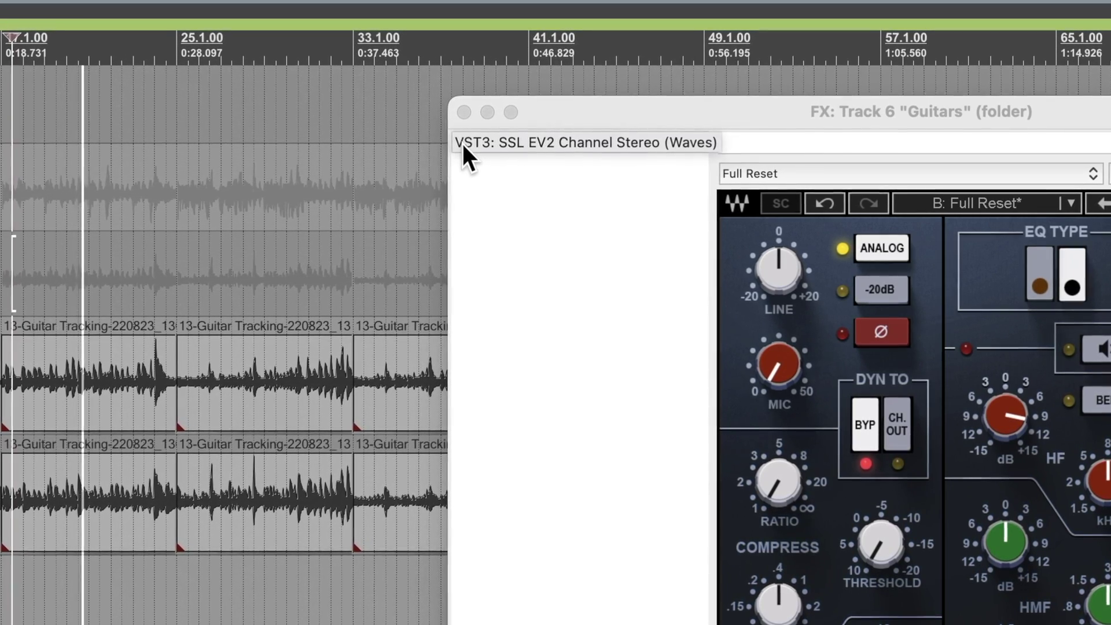
click(459, 141)
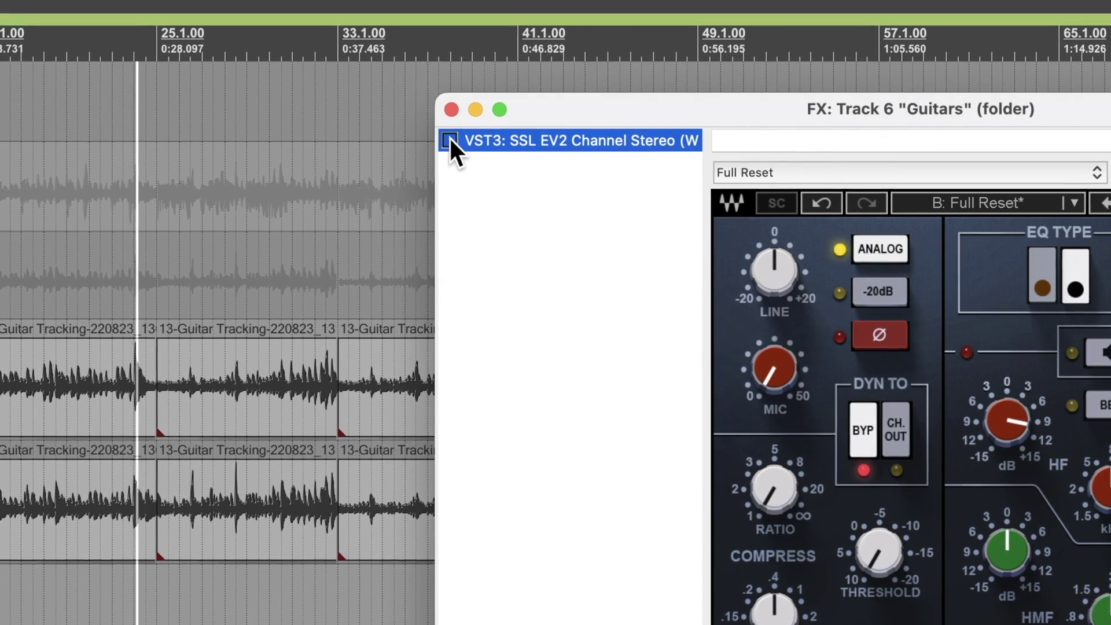
click(450, 139)
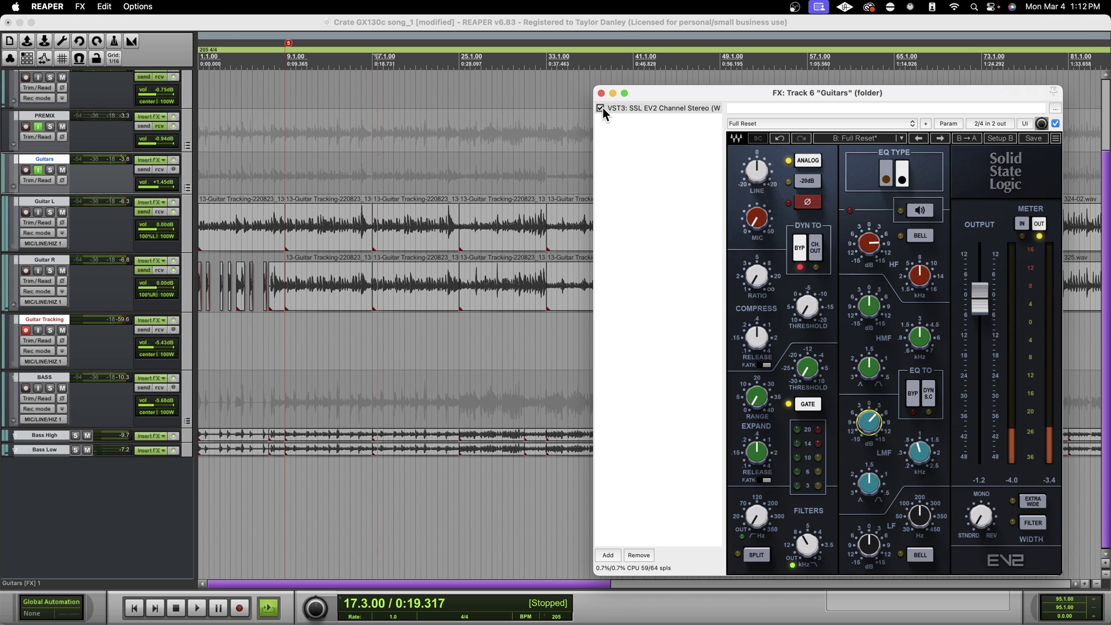
click(603, 110)
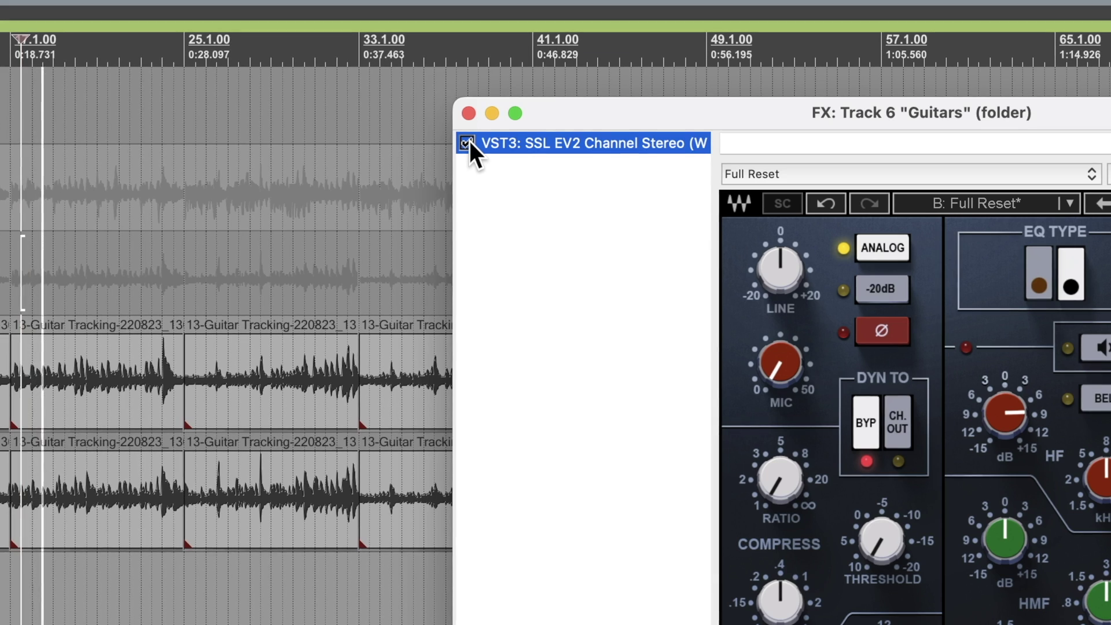
click(467, 143)
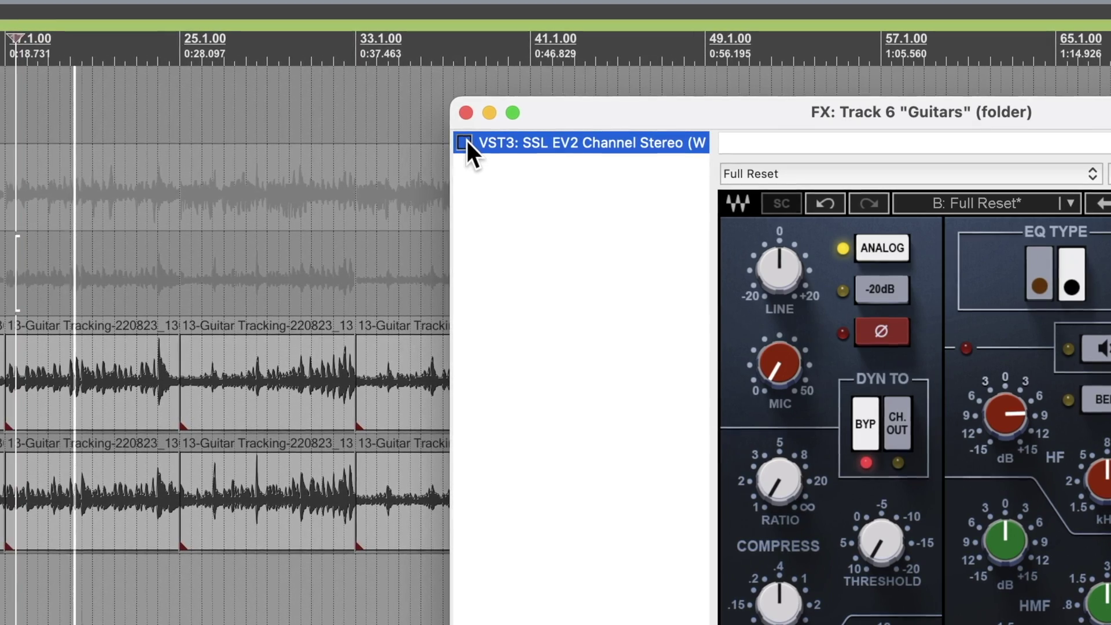
click(464, 142)
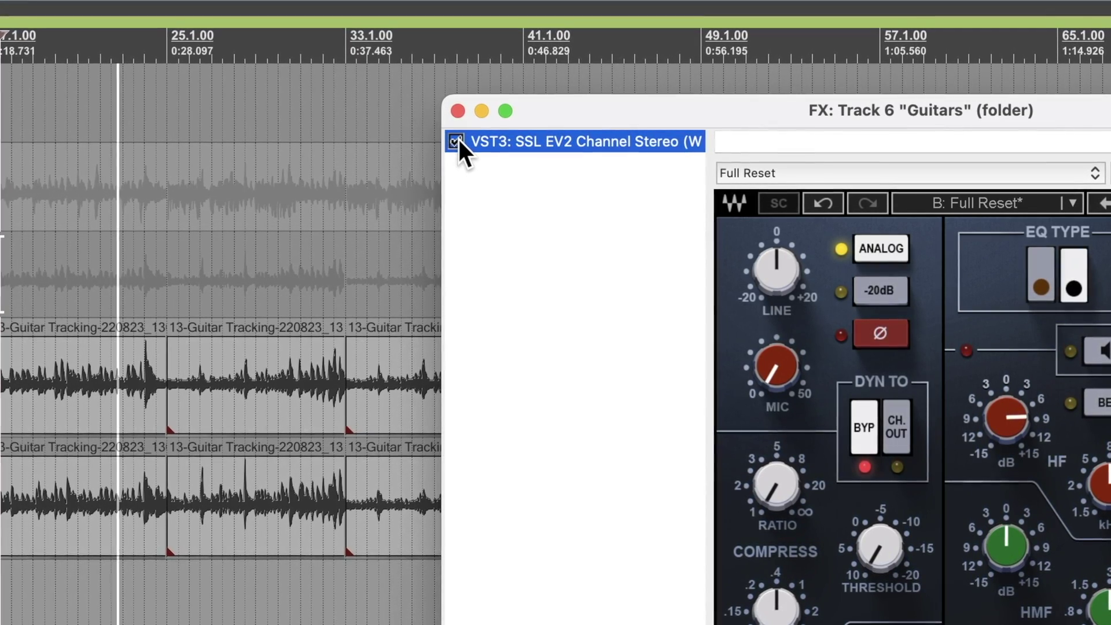
click(455, 141)
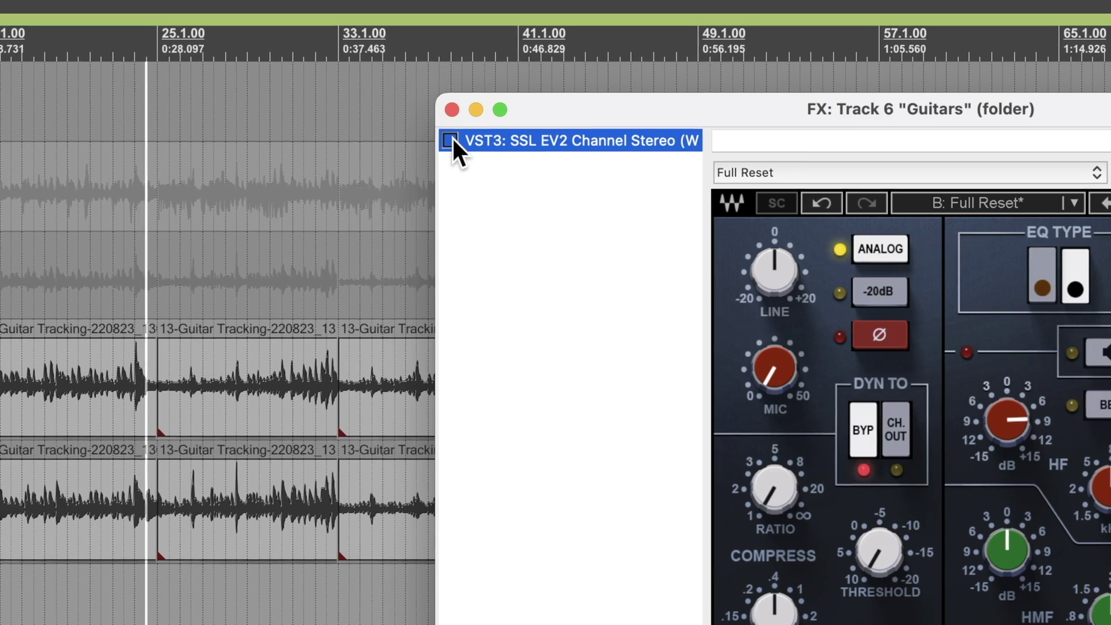
click(449, 139)
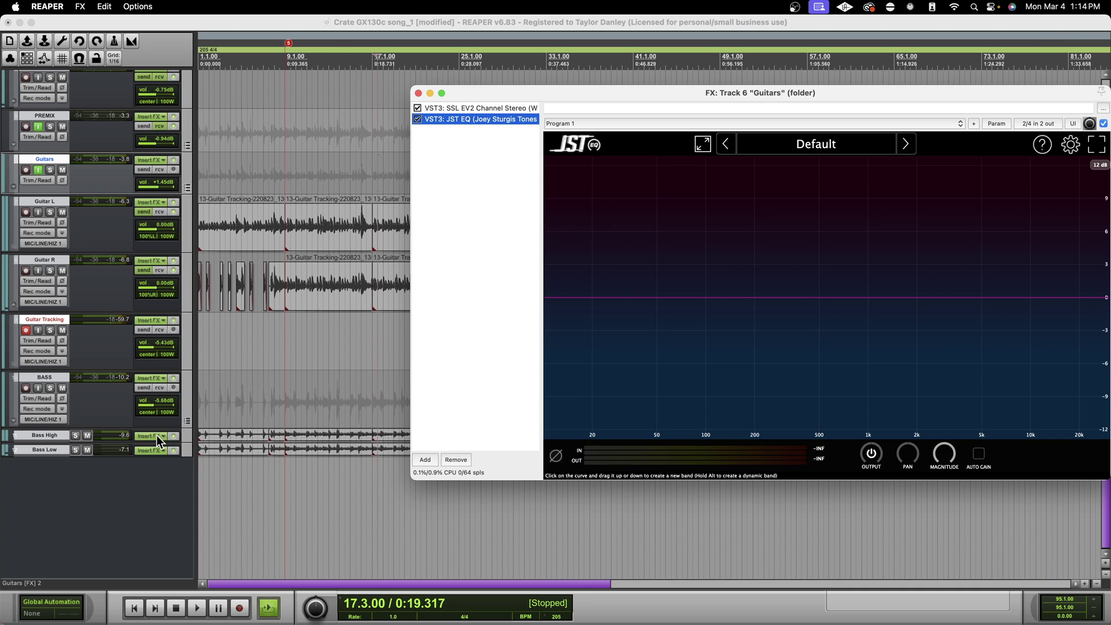
- Inspect the TDR Nova high-pass filter on the Bass High track
click(167, 437)
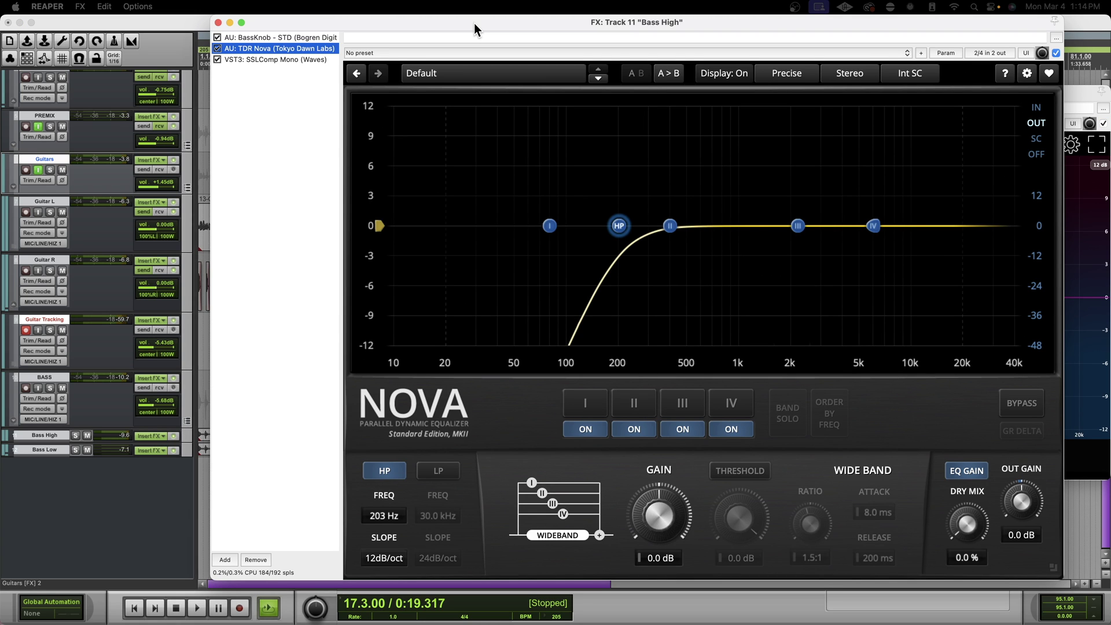
double_click(474, 24)
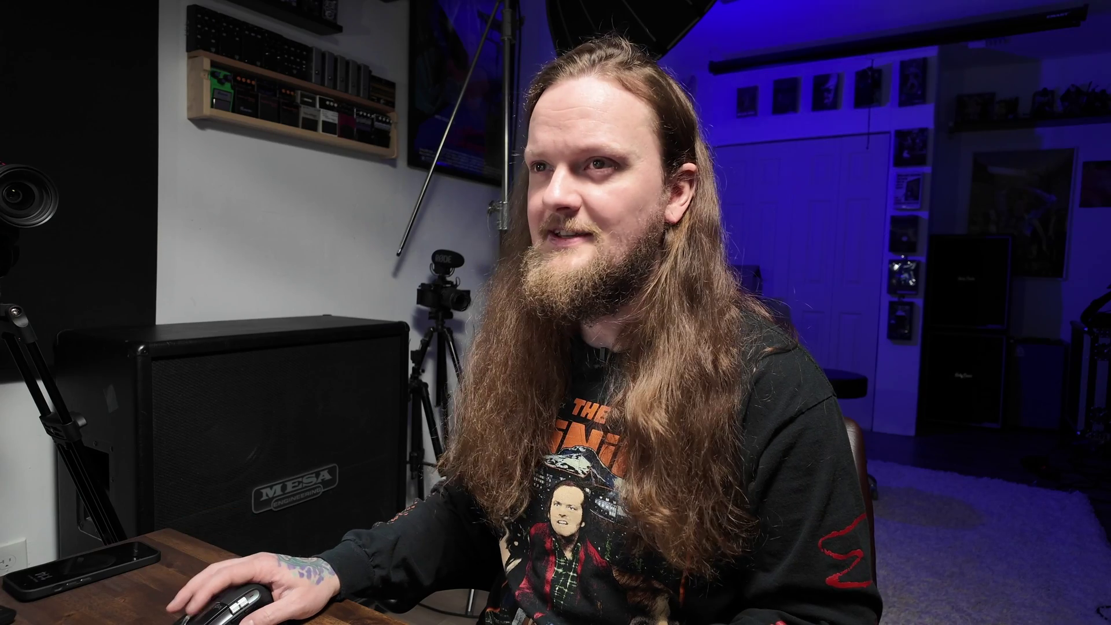
- Play from 15.3.00, sweep a boosted band in the Guitars folder's JST EQ, and turn it into a 2 dB cut near 547 Hz with Q 10
click(355, 341)
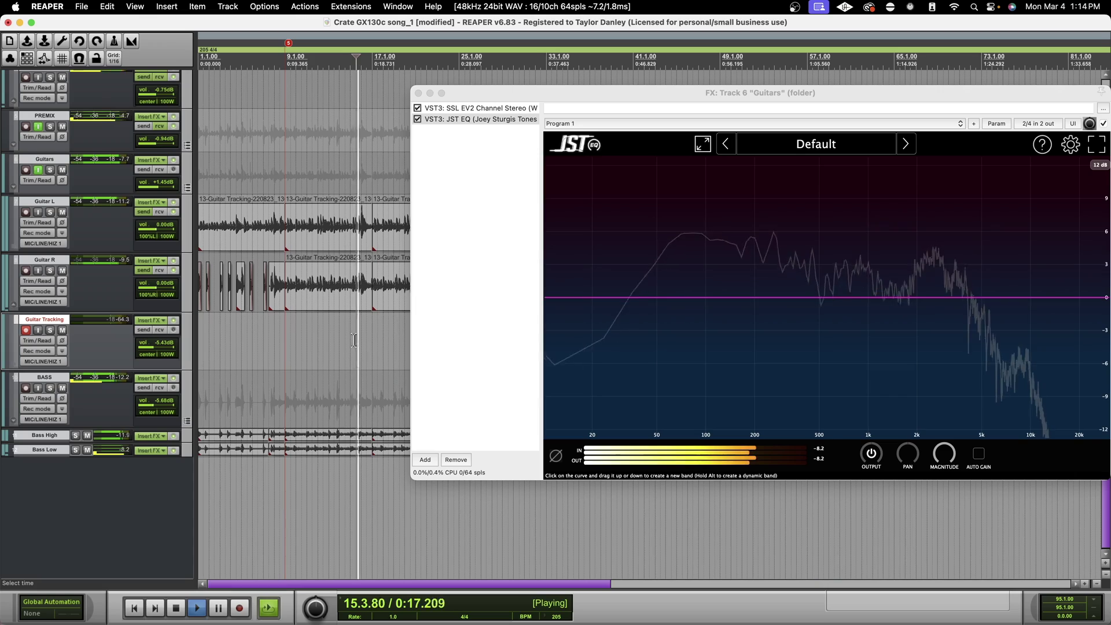
click(803, 298)
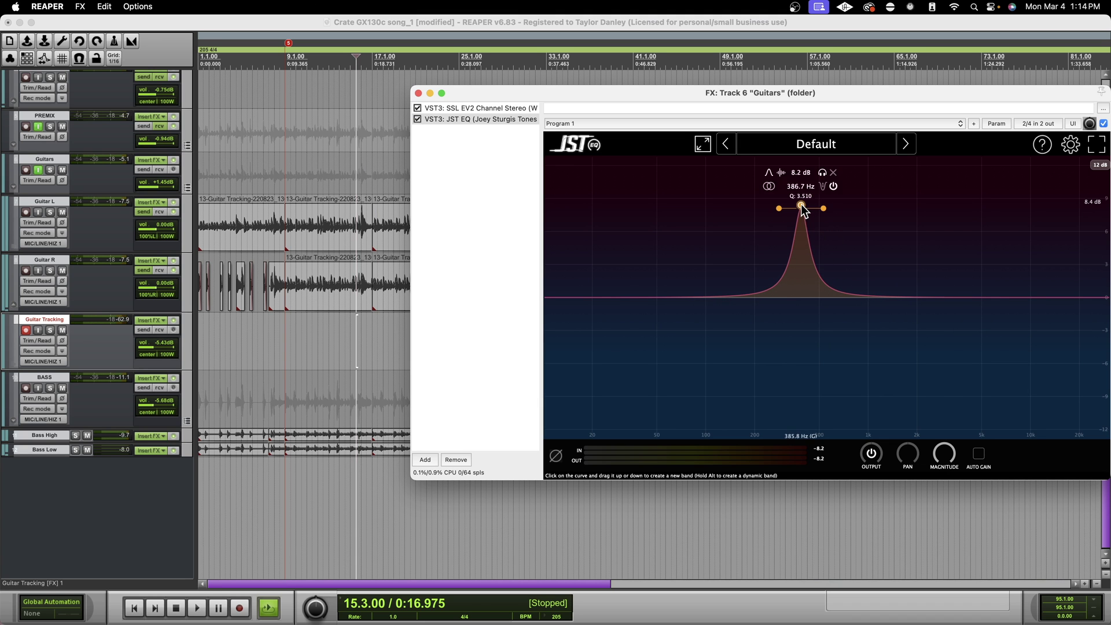
key(space)
drag(803, 206, 843, 231)
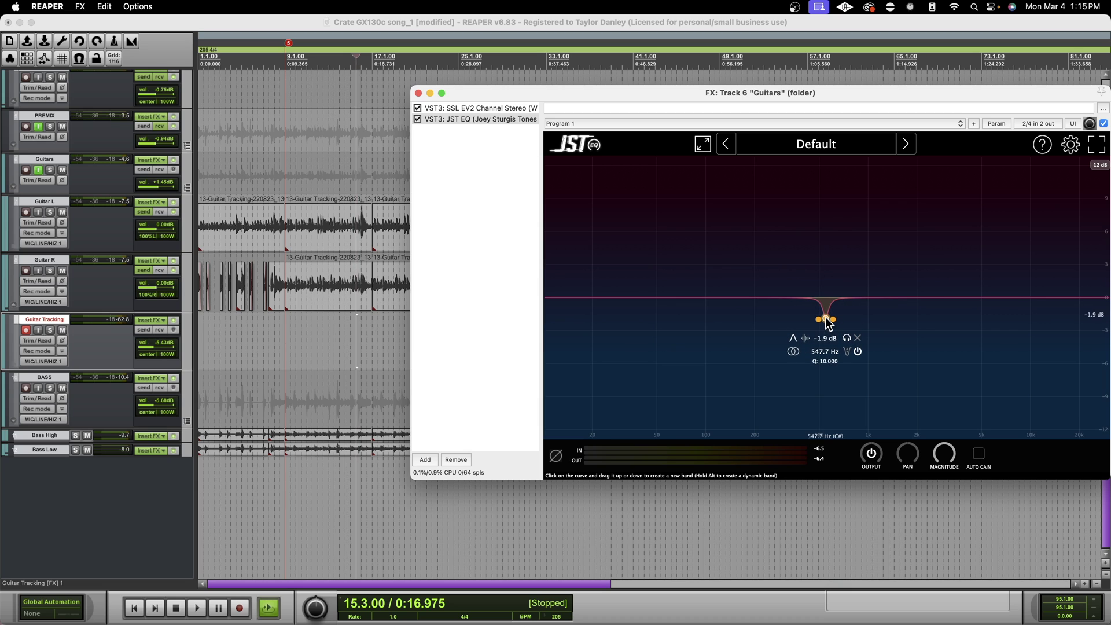
- Compare the guitars with the JST EQ bypassed, and refine its narrow cut to -2.5 dB at 534.7 Hz
click(415, 119)
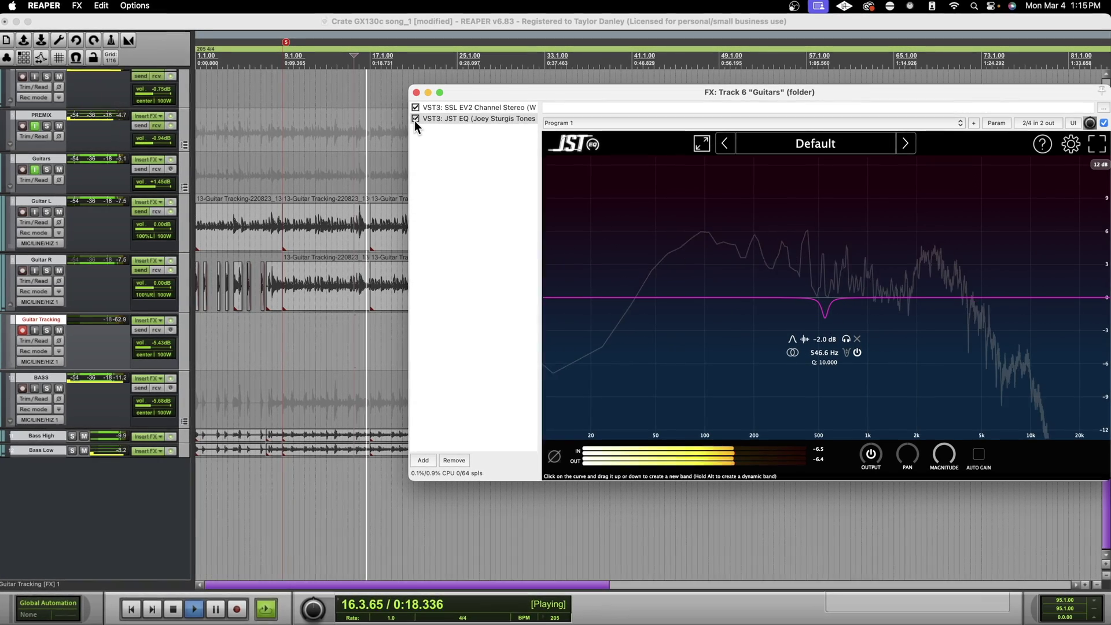
click(409, 116)
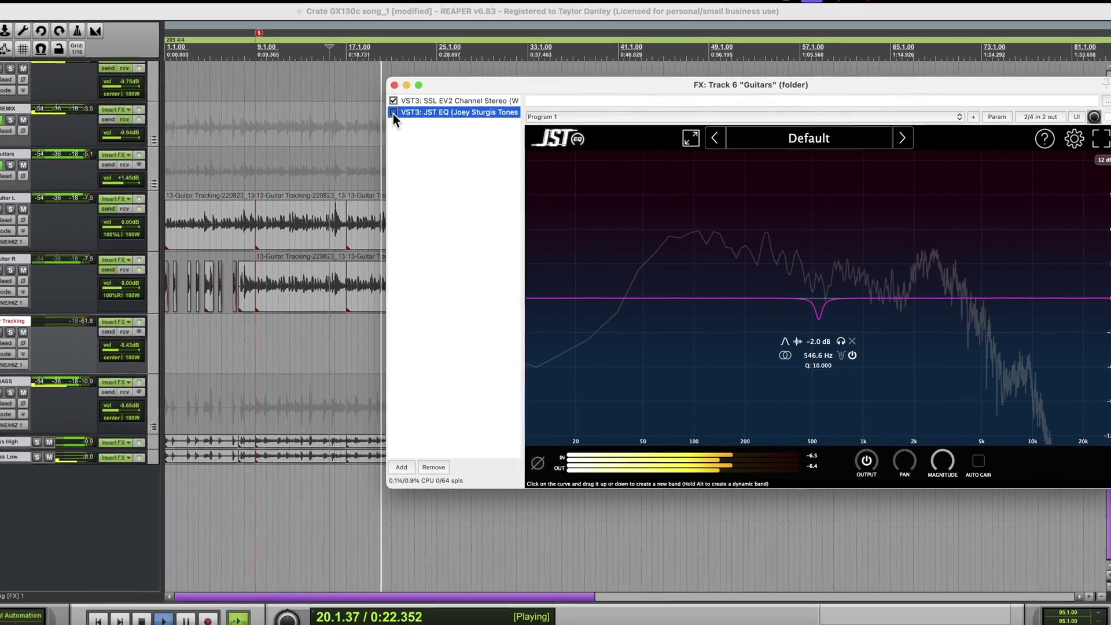
click(814, 323)
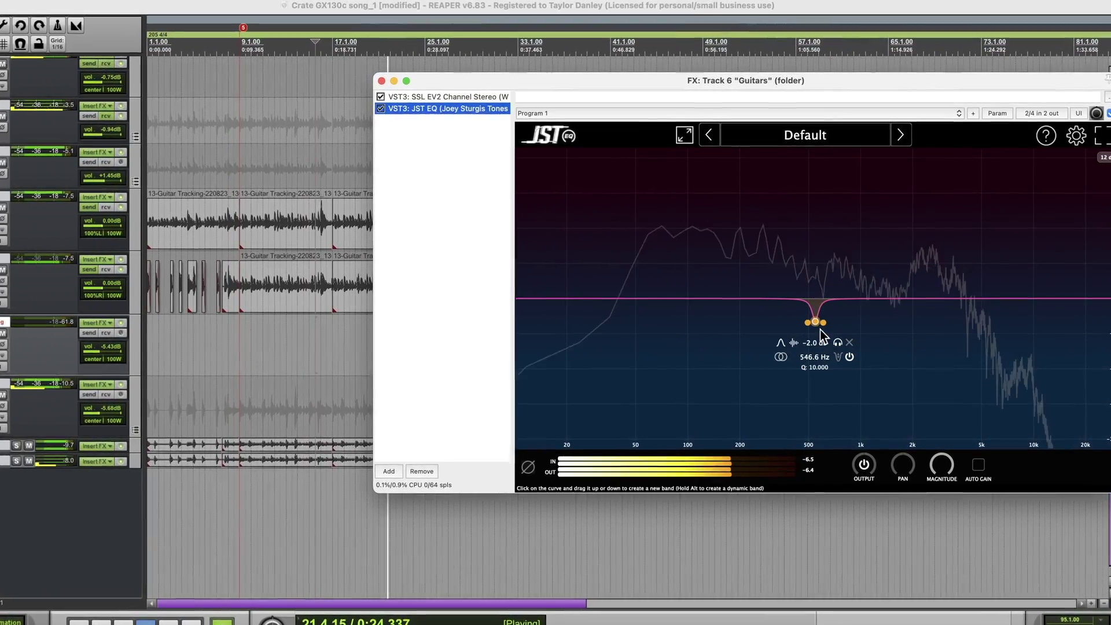
drag(814, 327, 811, 328)
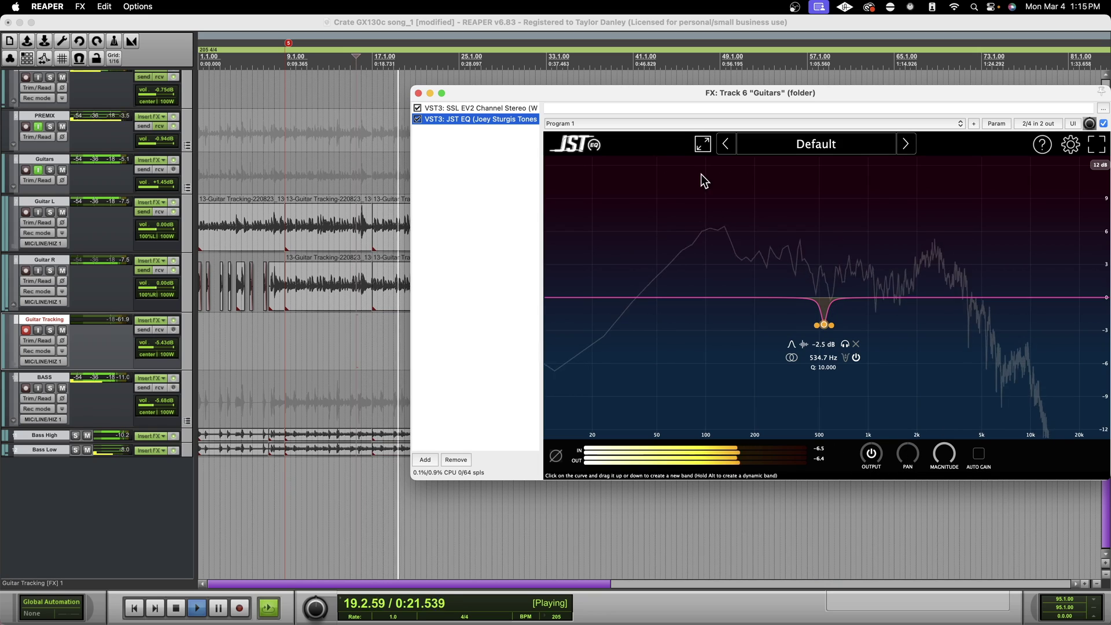
key(space)
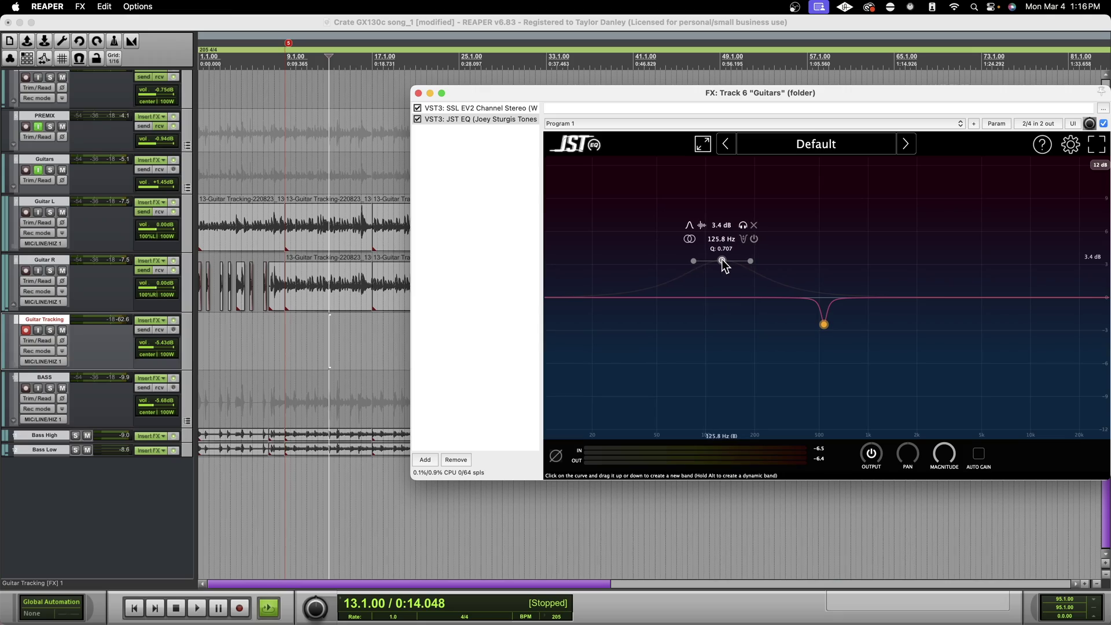
- Make the JST EQ's low band dynamic and shape it into a -1.8 dB cut at 154.1 Hz with Q 1.671
drag(721, 260, 712, 258)
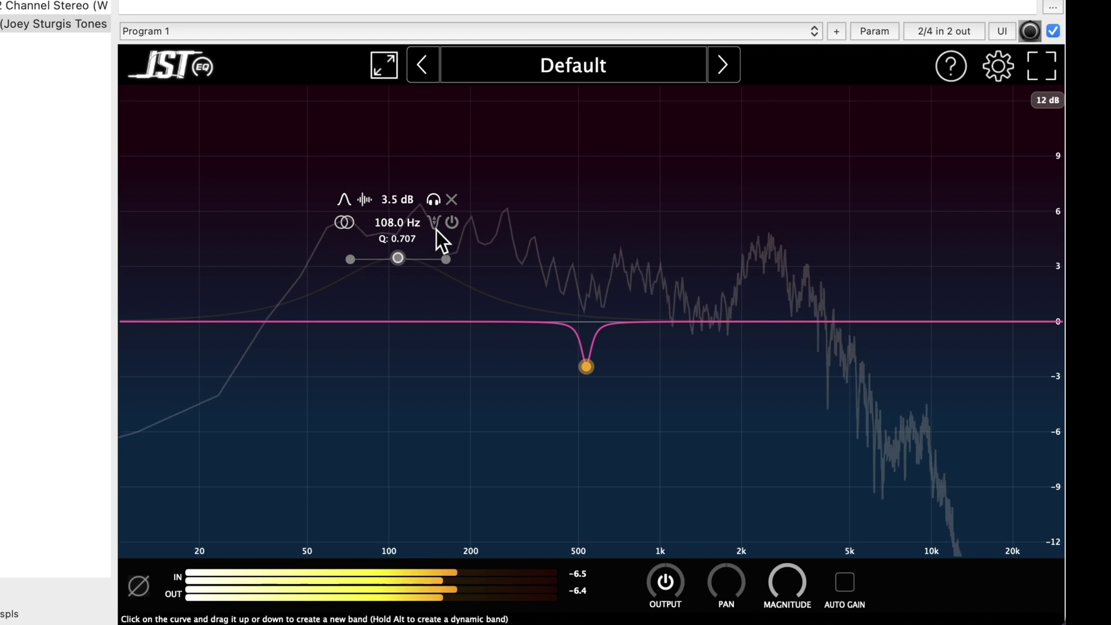
click(435, 222)
drag(356, 178, 390, 225)
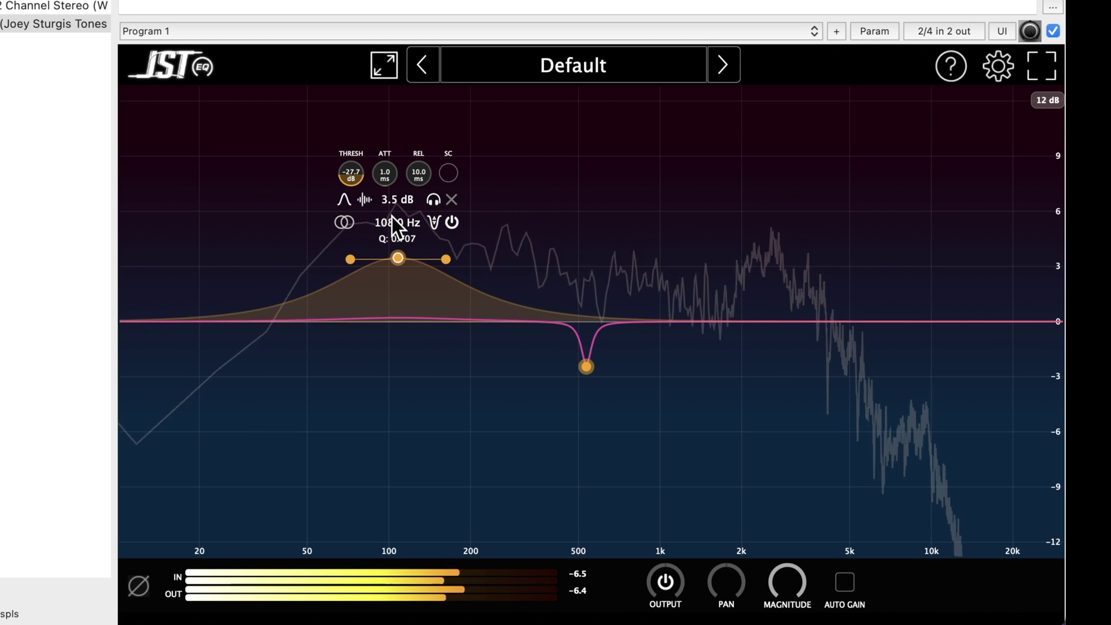
drag(397, 258, 477, 395)
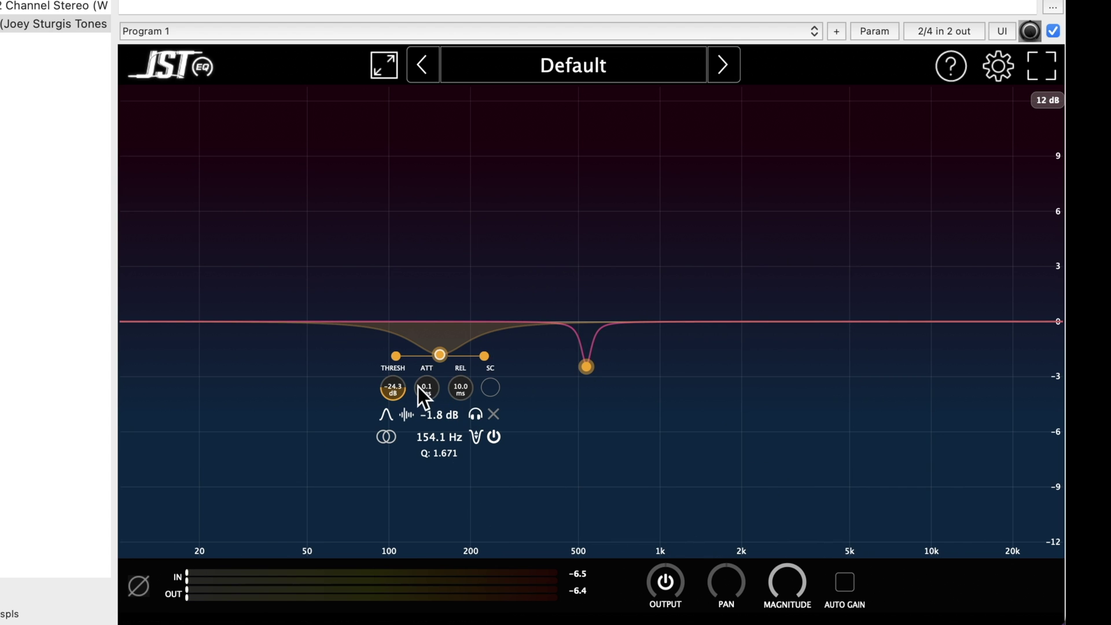
- Fine-tune the 154.1 Hz dynamic band during playback, with 0.1 ms attack, 10 ms release and the threshold raised above -23.7 dB
scroll(457, 390, up, 5)
scroll(453, 388, down, 5)
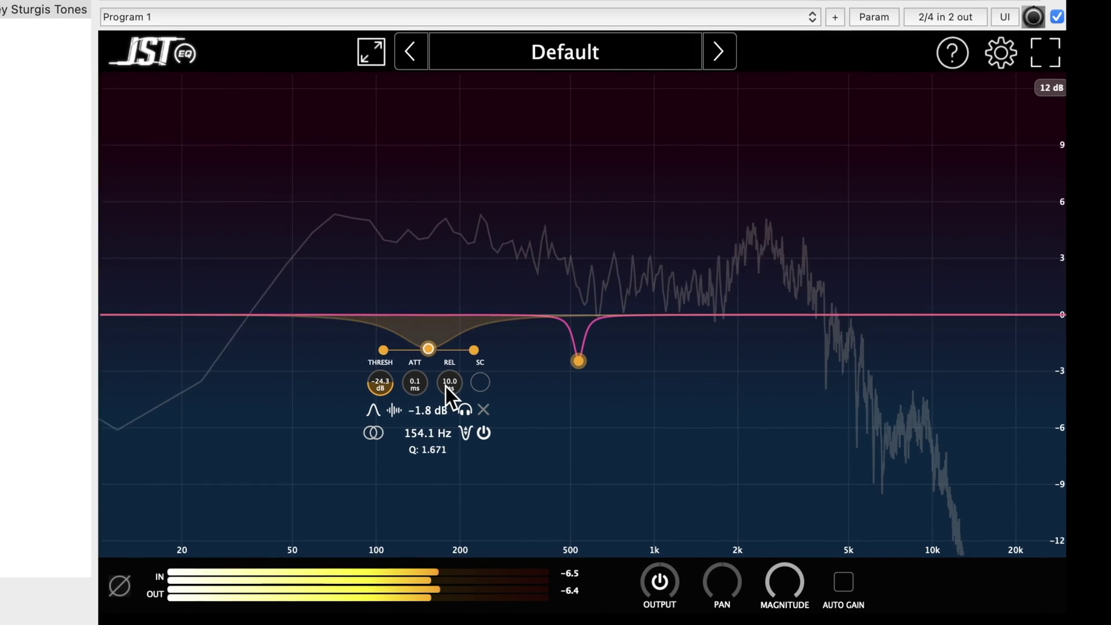
scroll(373, 382, down, 2)
scroll(370, 380, up, 4)
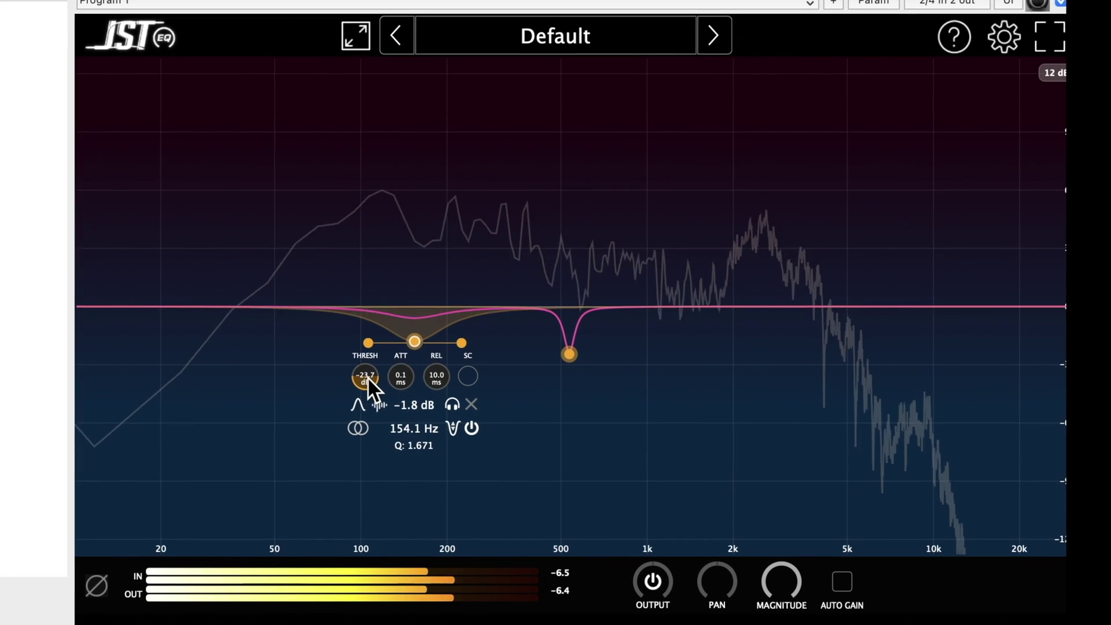
scroll(363, 375, up, 3)
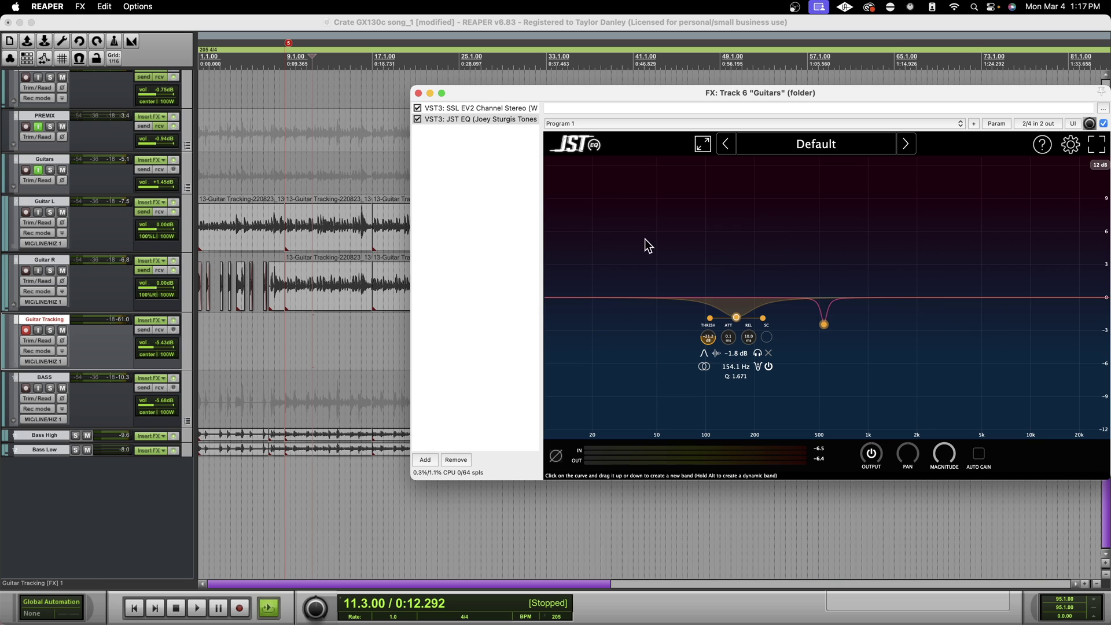
- Deepen the JST EQ's dynamic low band to a -2.5 dB cut at 155.4 Hz and audition it during playback
drag(738, 320, 737, 325)
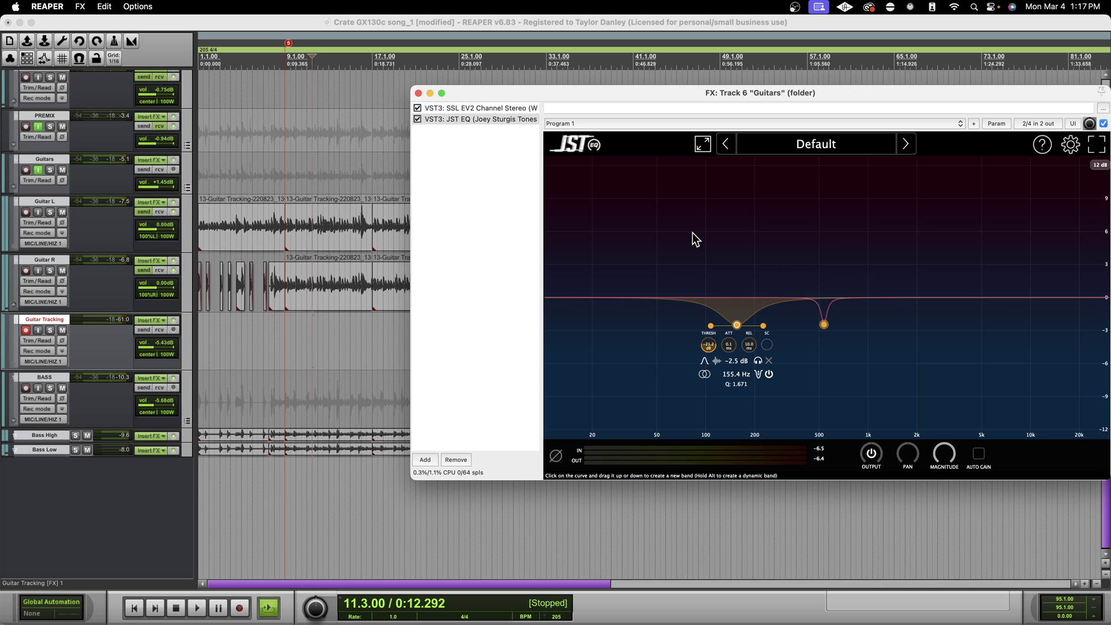
key(space)
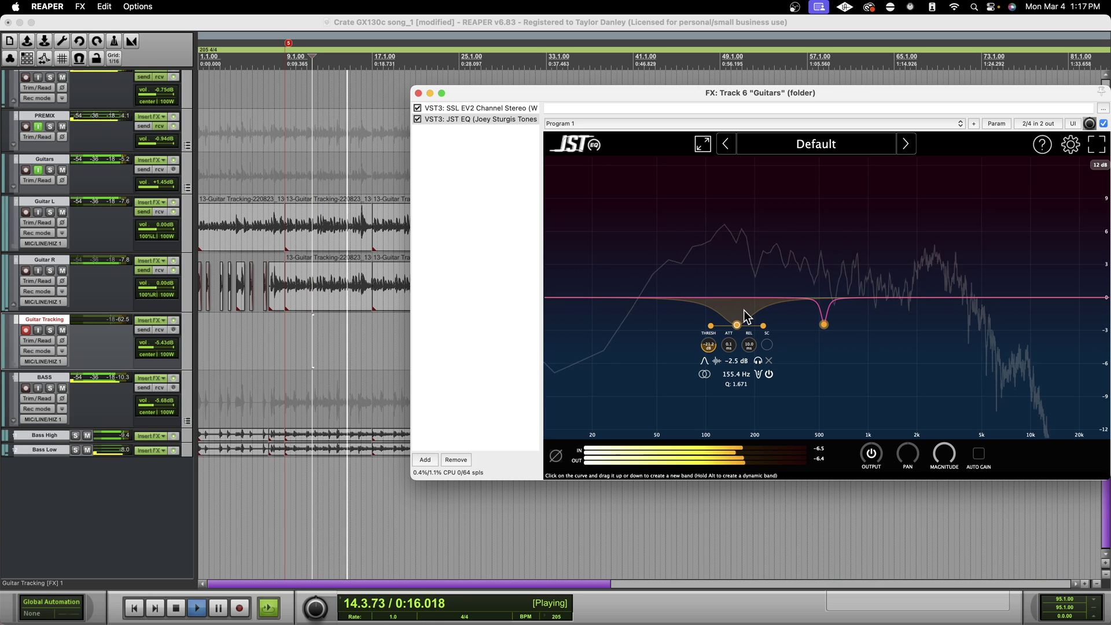
key(space)
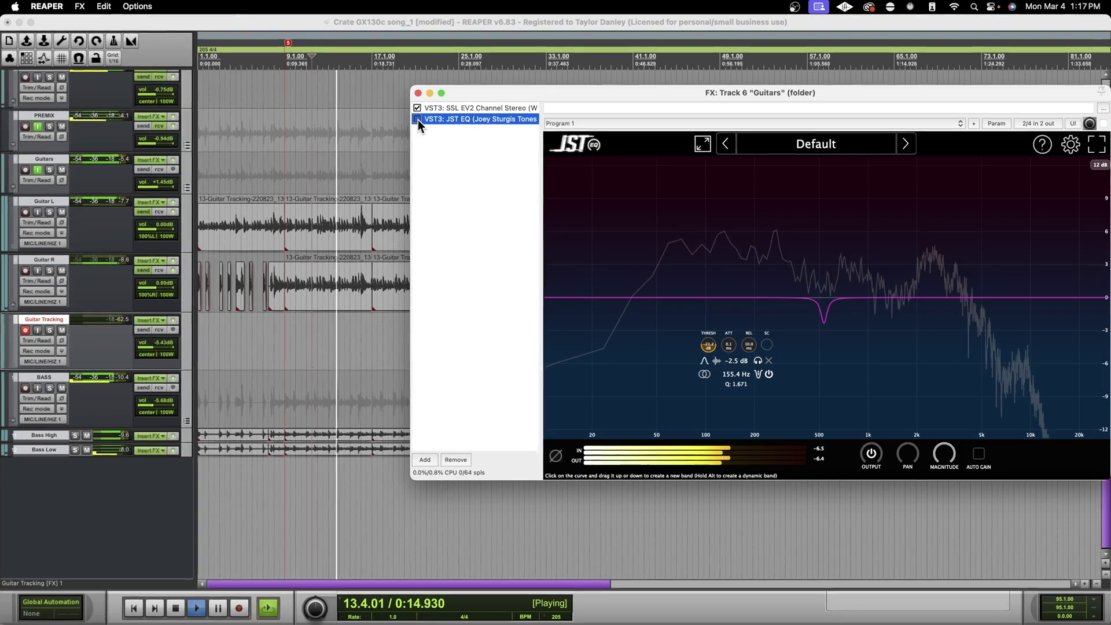
- Compare the guitars in the mix with the Guitars folder's JST EQ bypassed and active
click(417, 119)
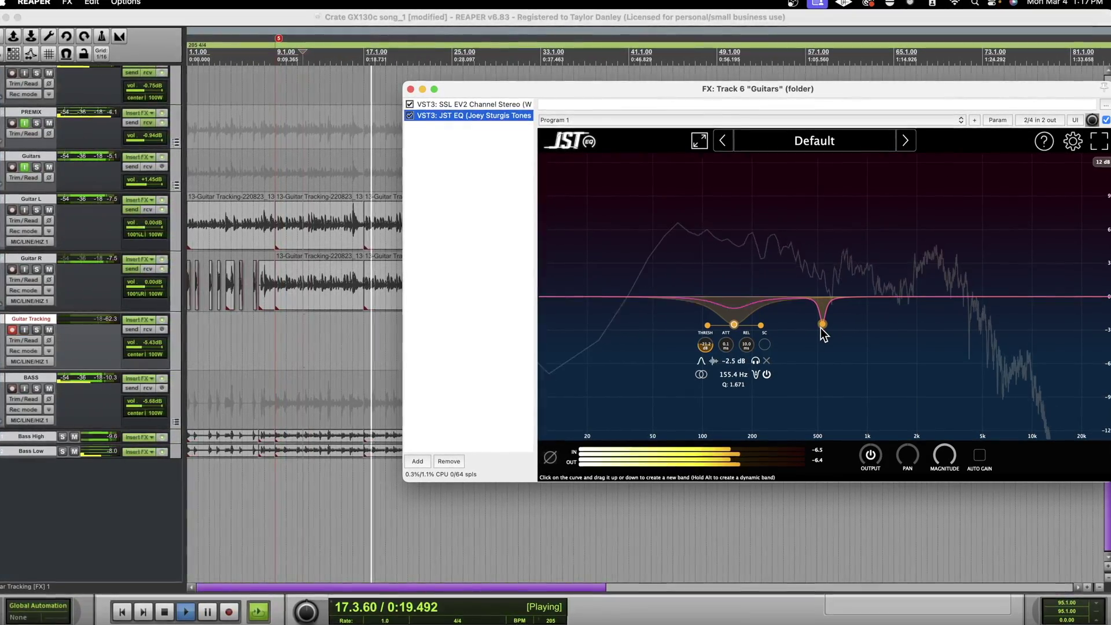
click(407, 114)
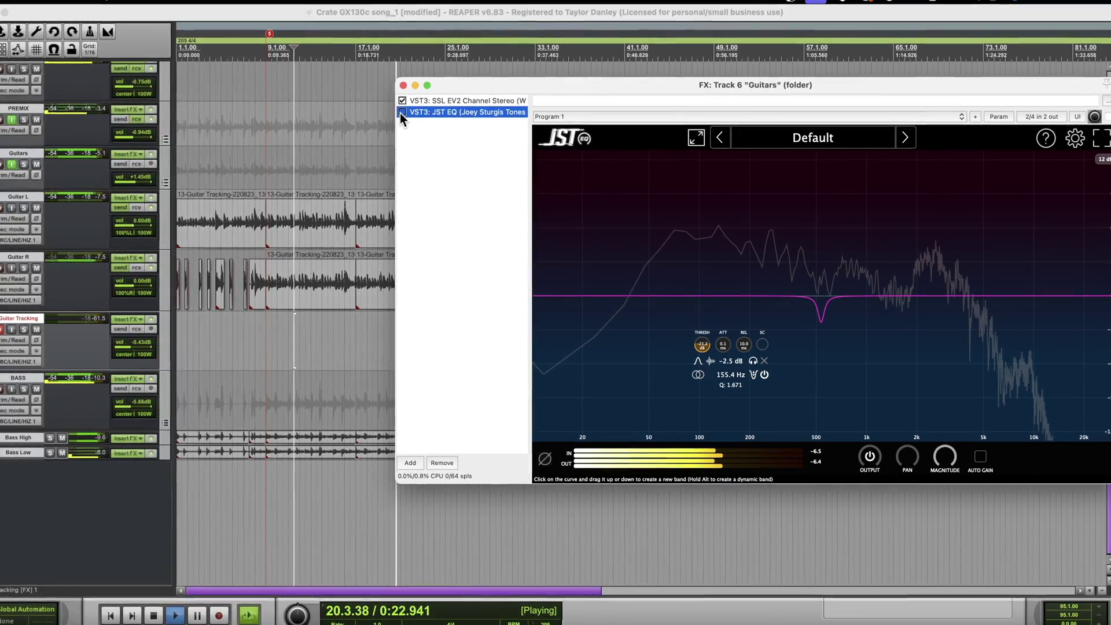
click(400, 113)
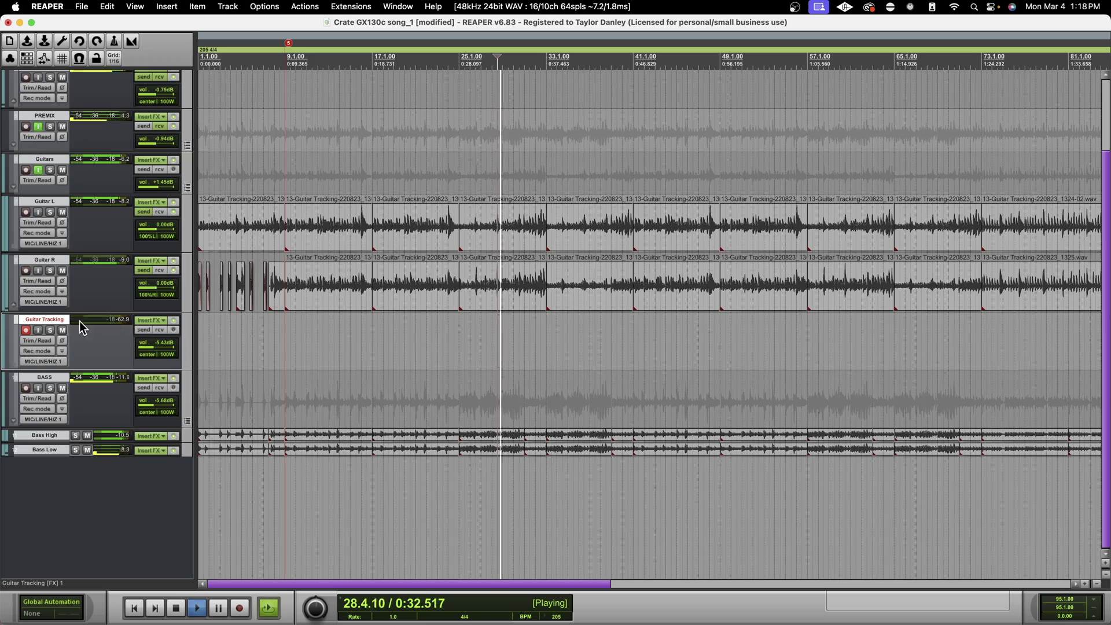
key(space)
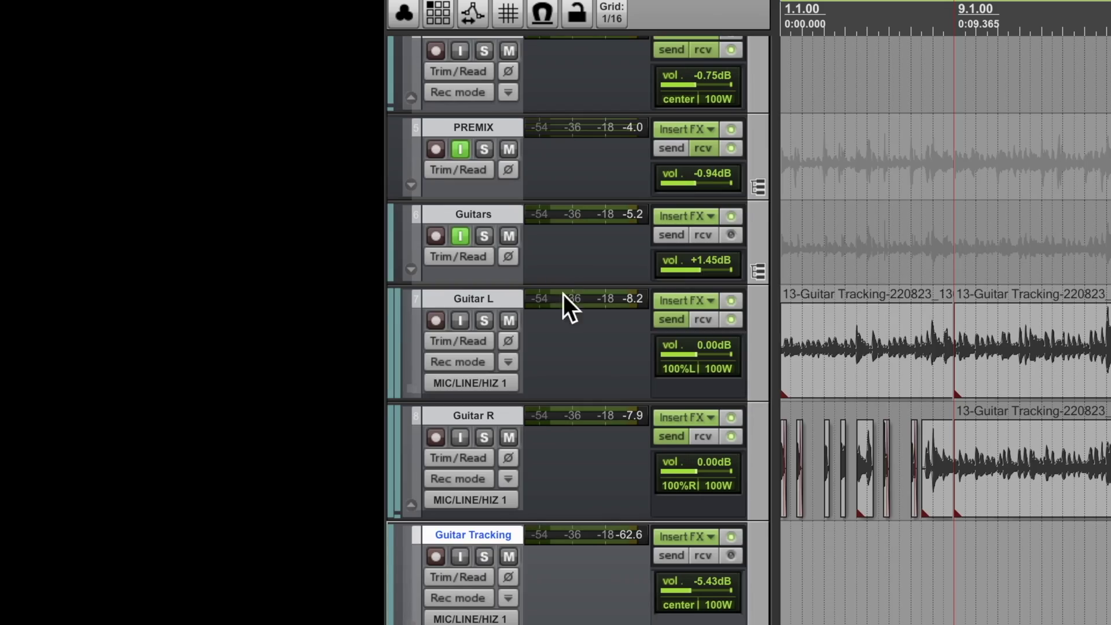
- Open the PREMIX folder's effects to view the Gem Comp G compressor settings, and close the effects window
scroll(561, 278, up, 3)
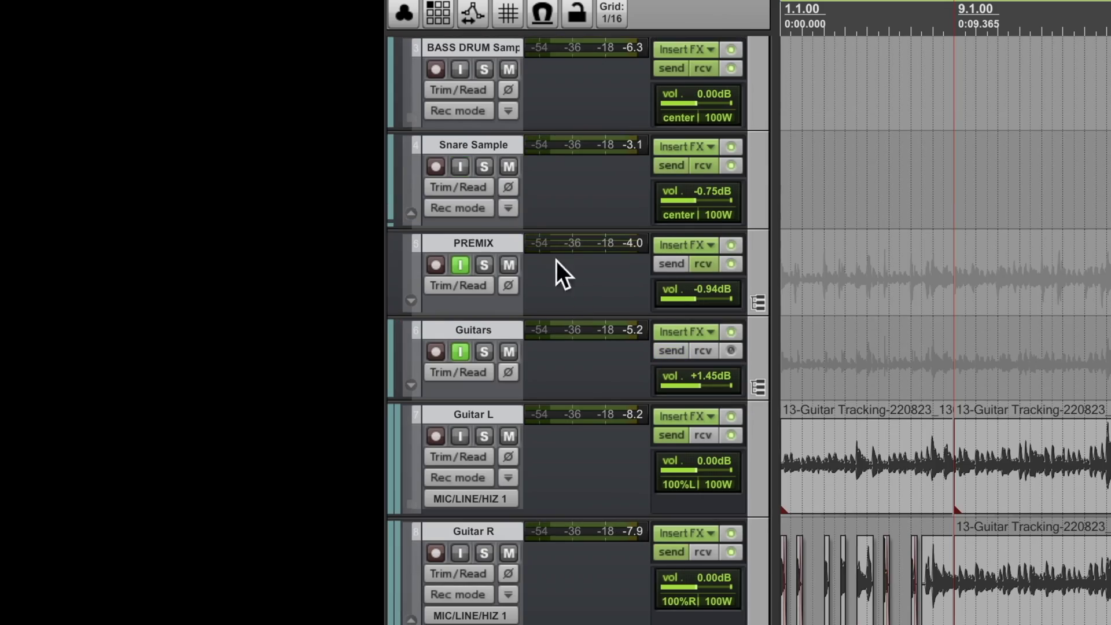
click(461, 242)
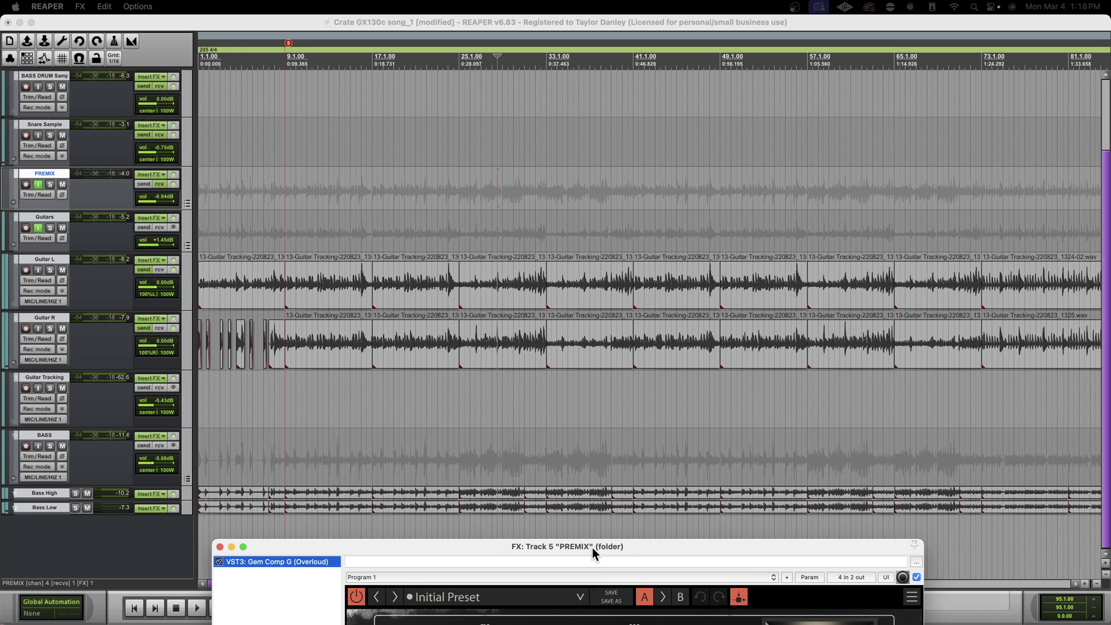
drag(593, 548, 658, 315)
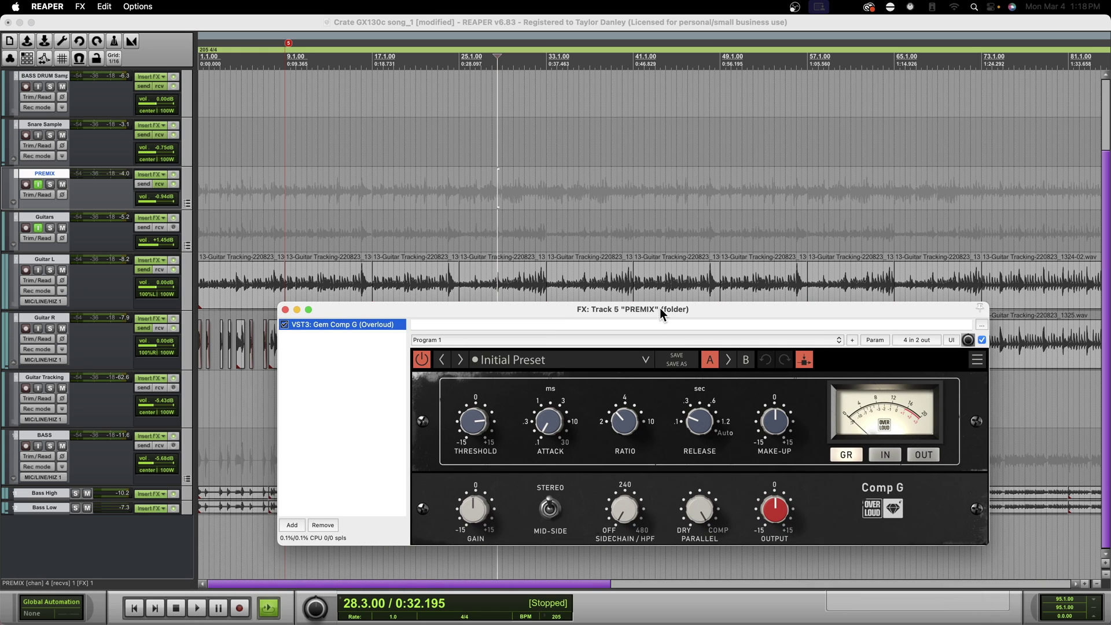
drag(509, 331, 513, 268)
click(337, 177)
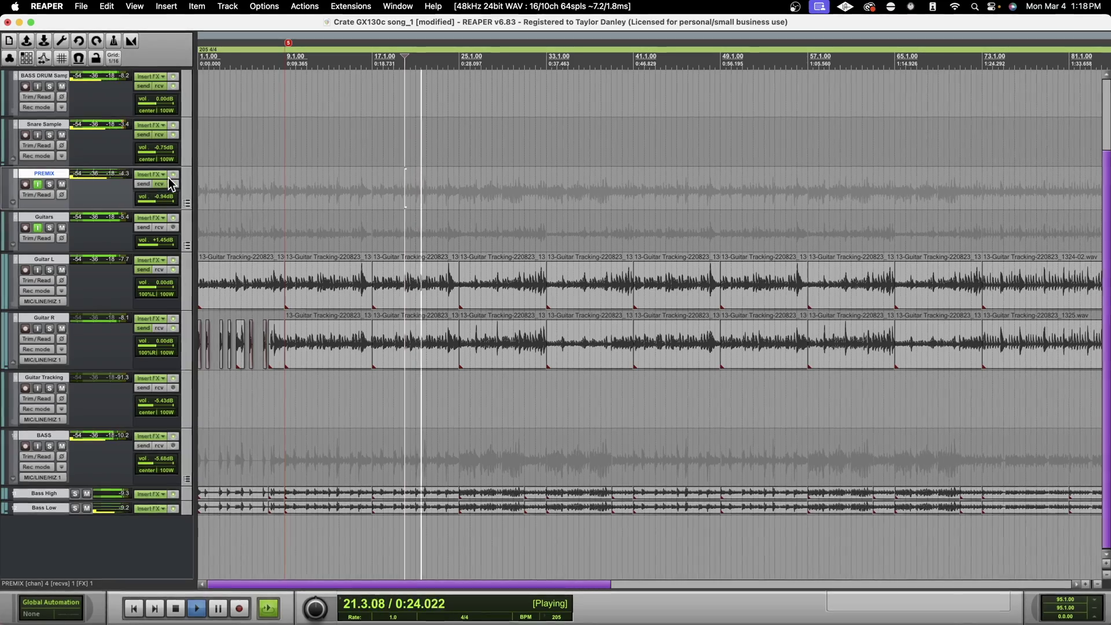
- Compare the mix with the PREMIX compressor bypassed and active, and slightly adjust Gem Comp G's release
click(171, 174)
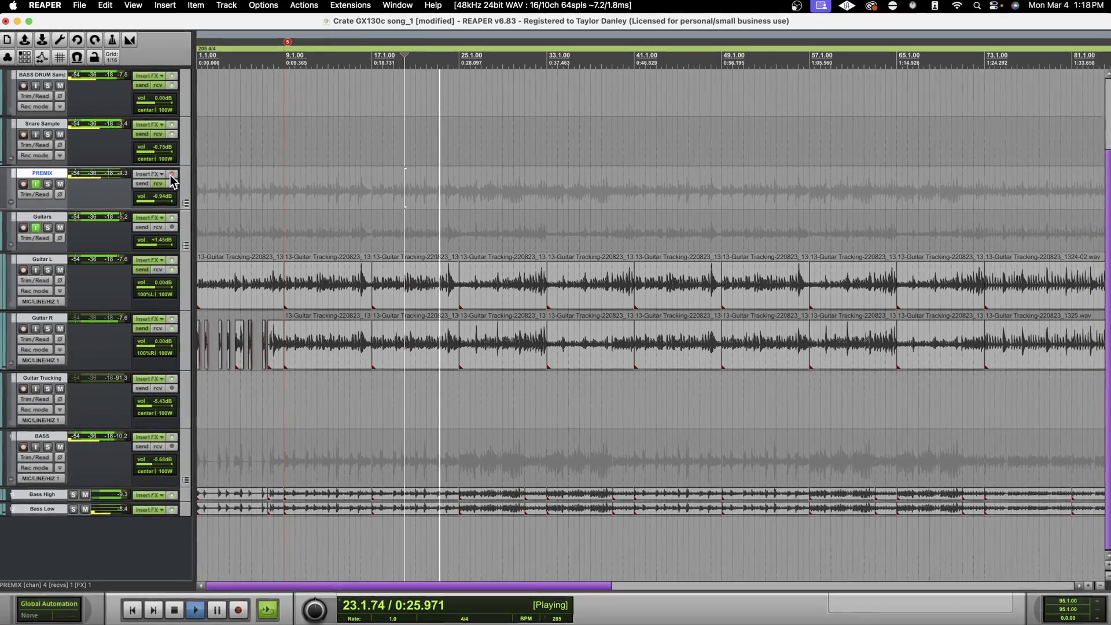
click(169, 175)
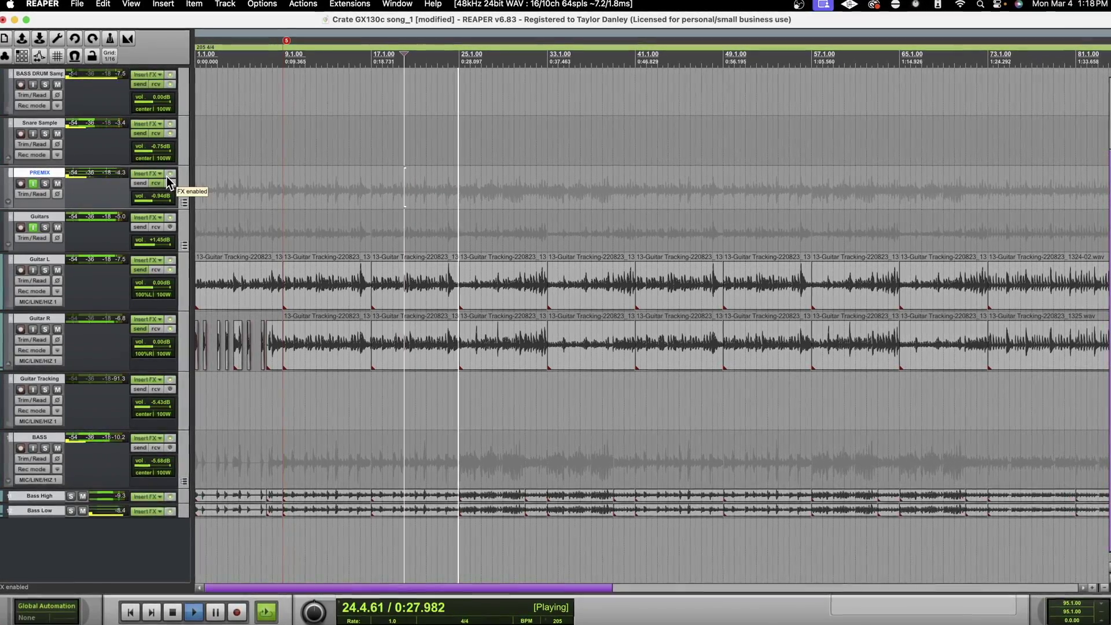
click(154, 175)
drag(695, 360, 695, 355)
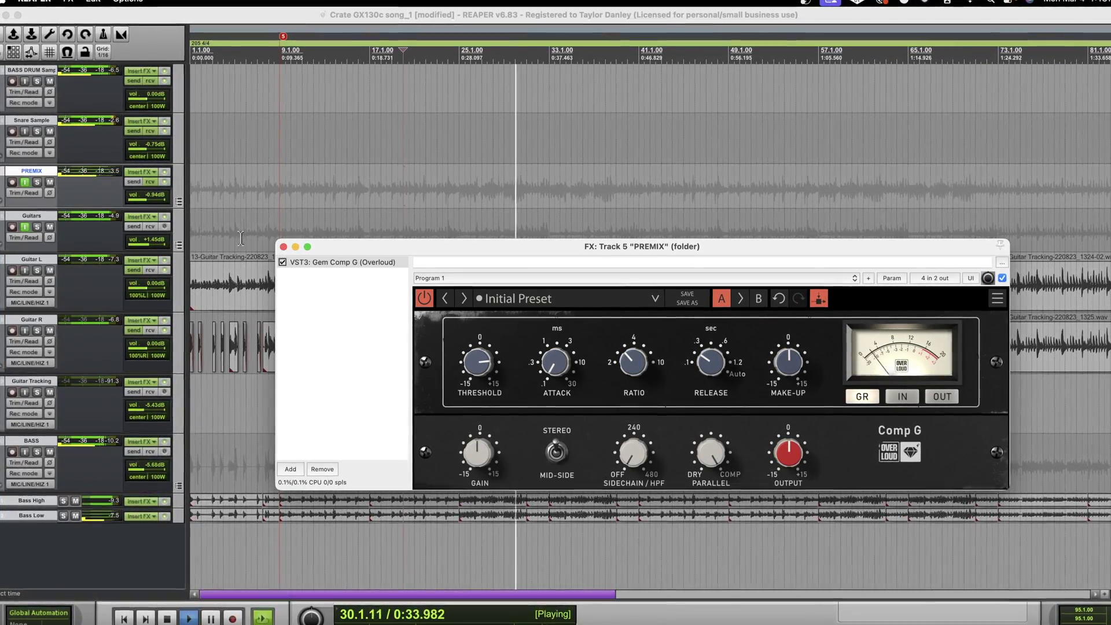
click(283, 261)
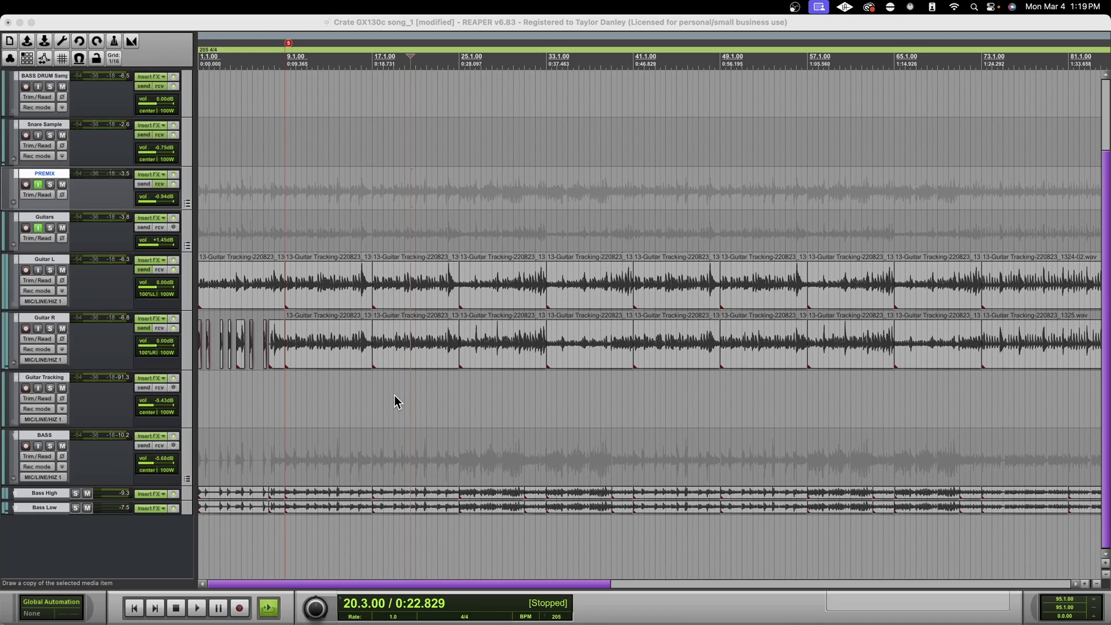
- Examine the master track's effects chain and Gullfoss Master in the mixer, and return to the arrangement
key(super+m)
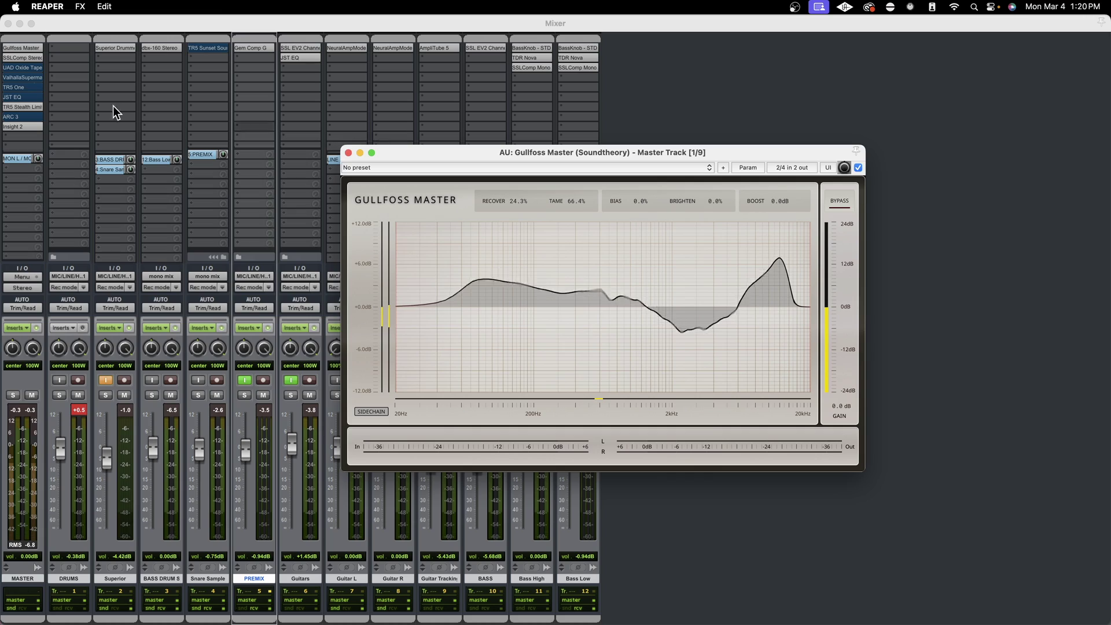
click(349, 153)
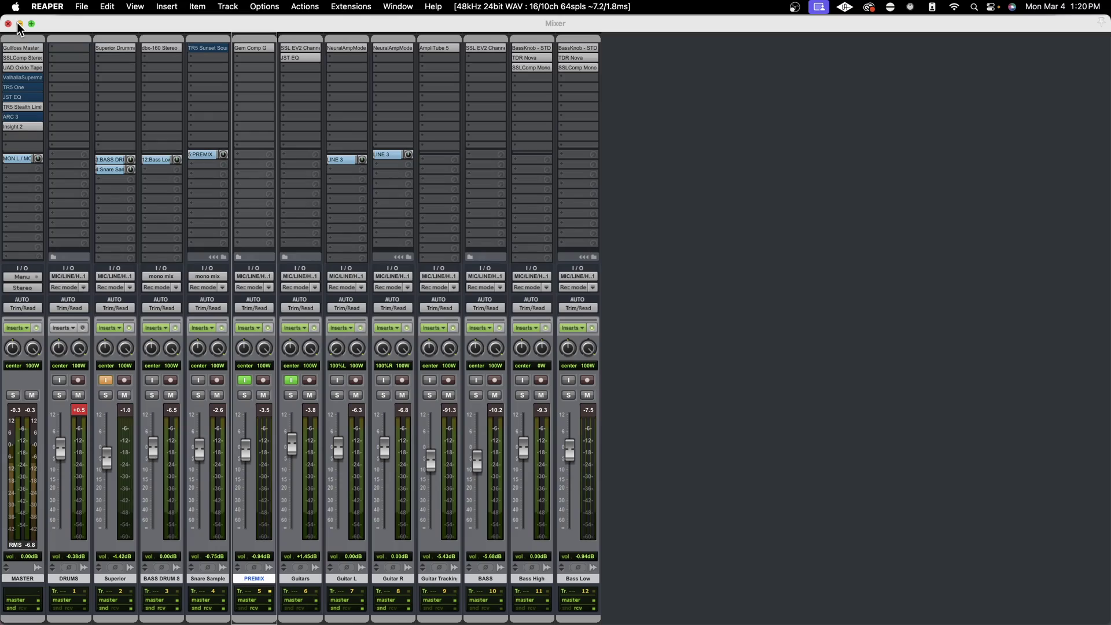
click(20, 23)
click(344, 151)
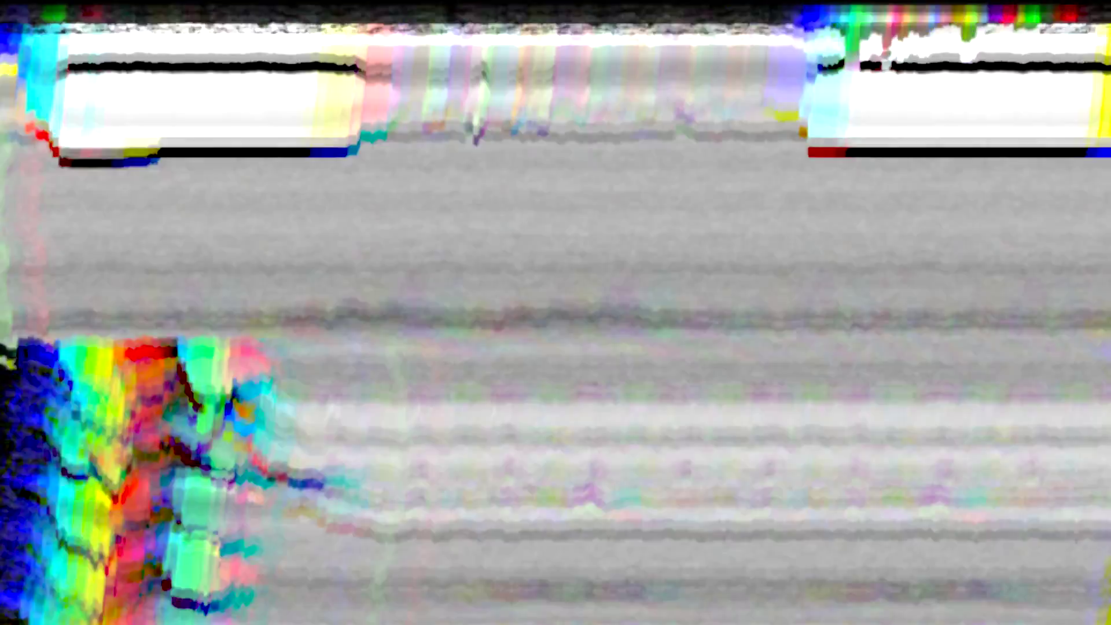